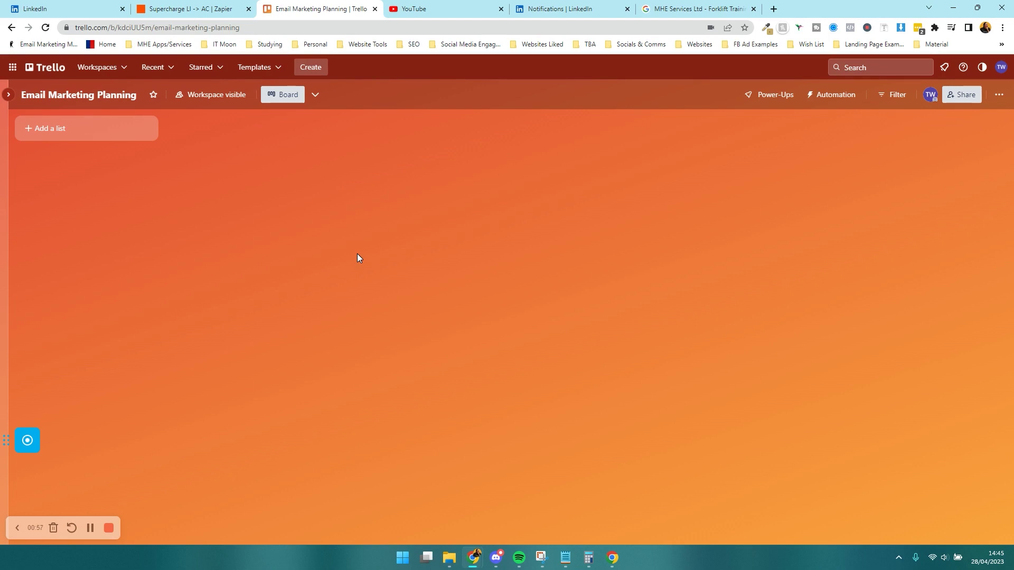
Add the Calendar Power-Up from the Made by Trello category to the Email Marketing Planning board
left_click(751, 100)
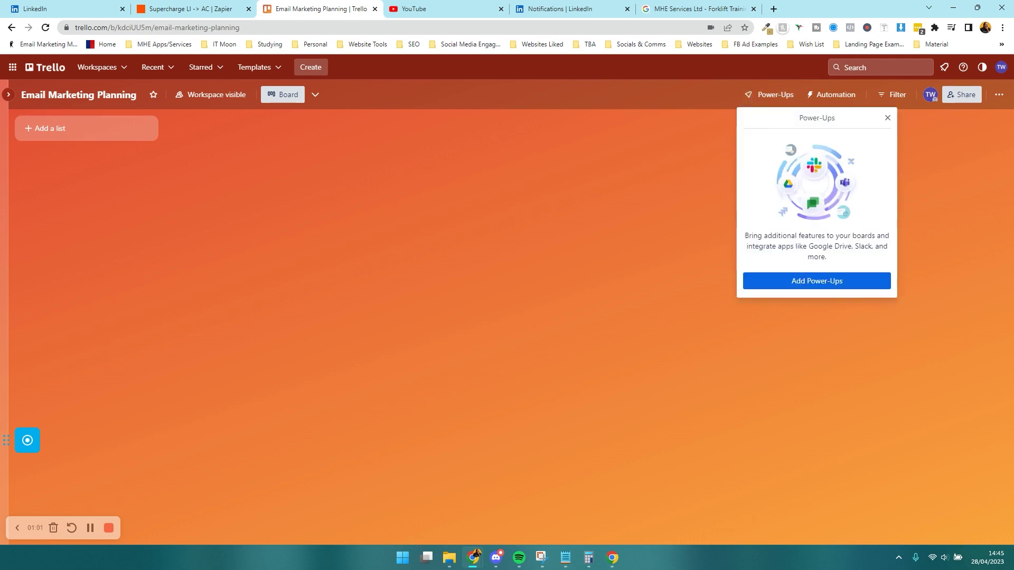
left_click(799, 280)
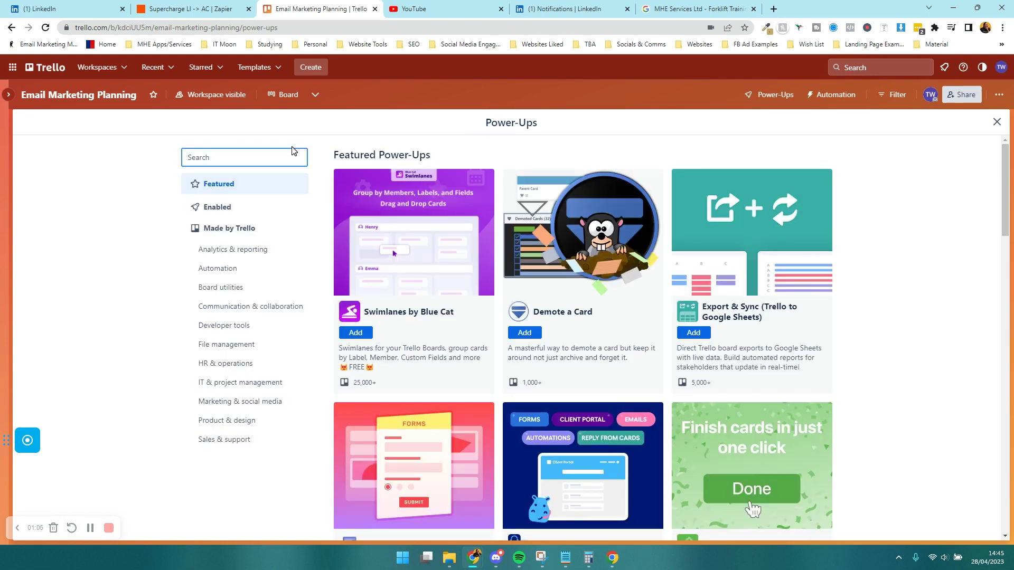
left_click(243, 227)
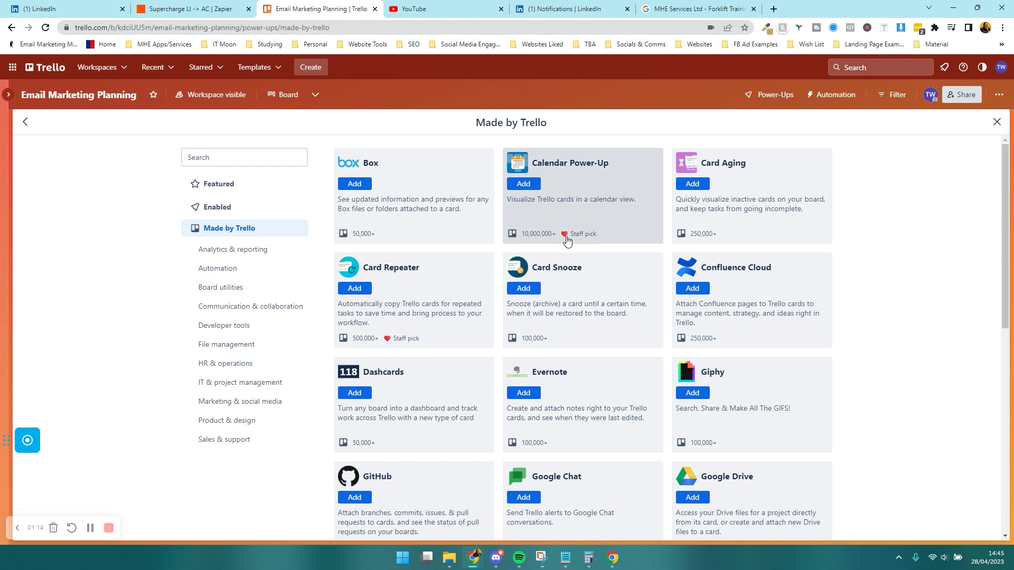
left_click(521, 185)
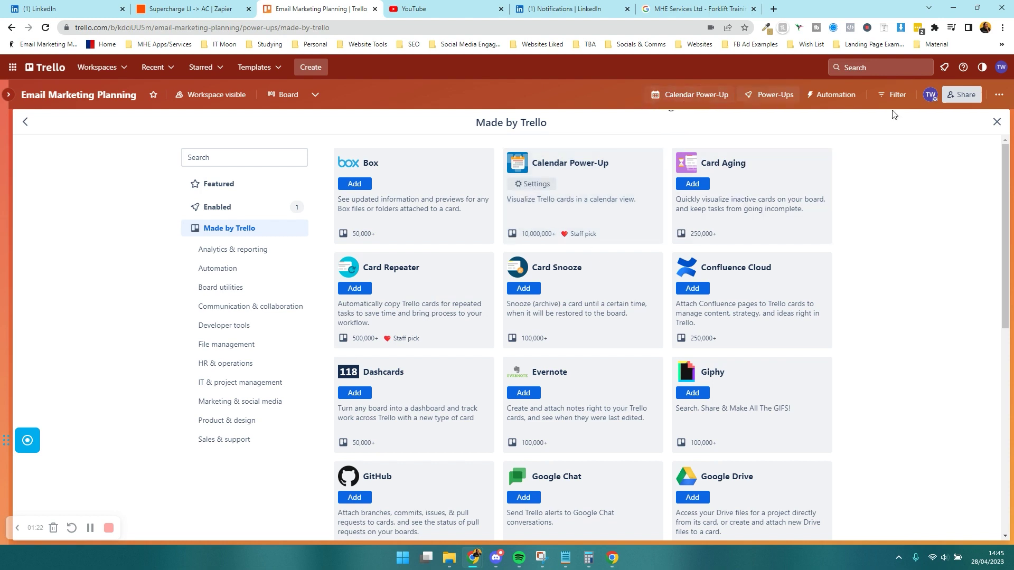
left_click(998, 122)
Look through April and May 2023 in the board's calendar view and return to the board
left_click(708, 99)
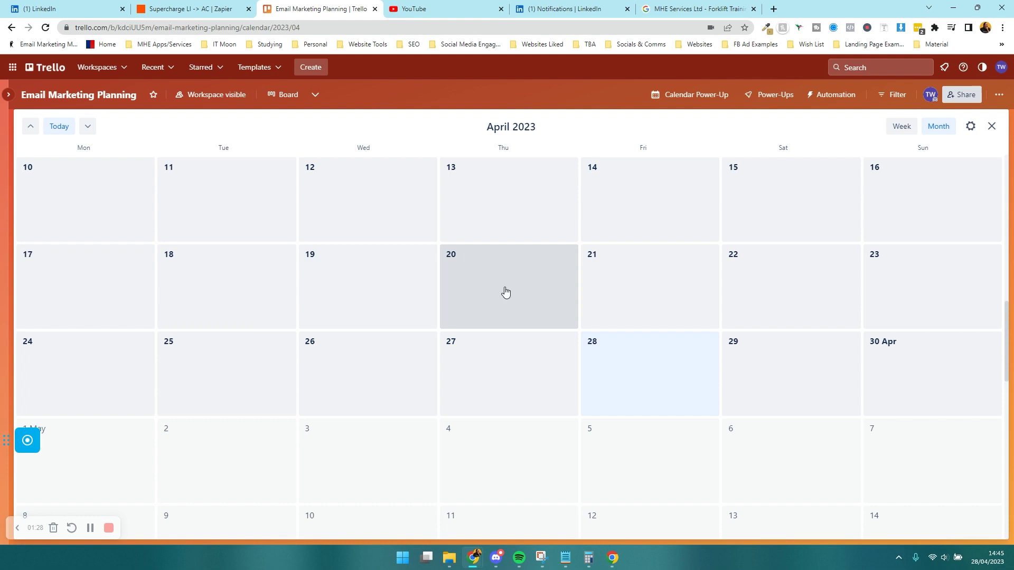
scroll(525, 266, "down", 5)
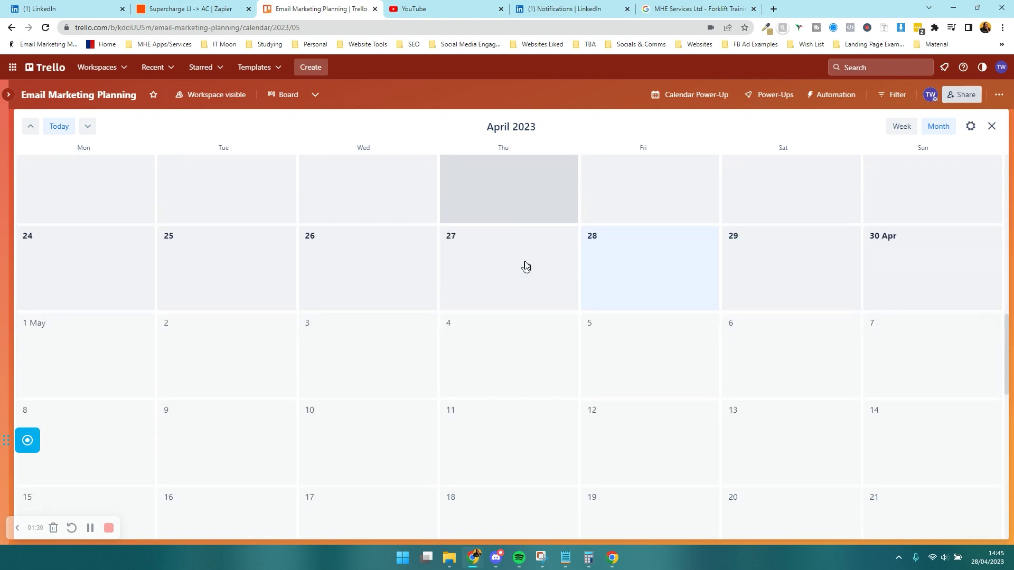
scroll(525, 266, "up", 7)
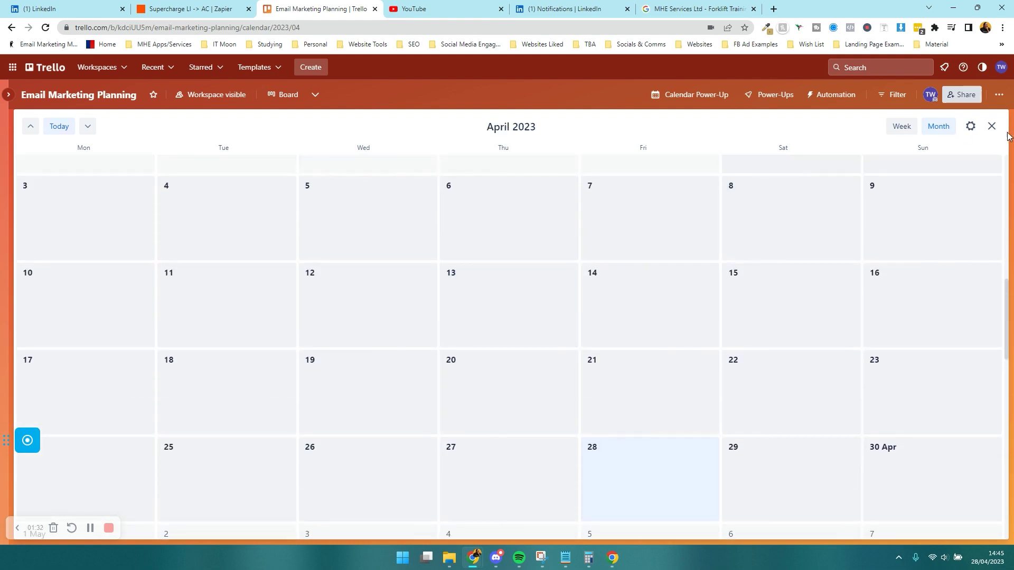
left_click(992, 126)
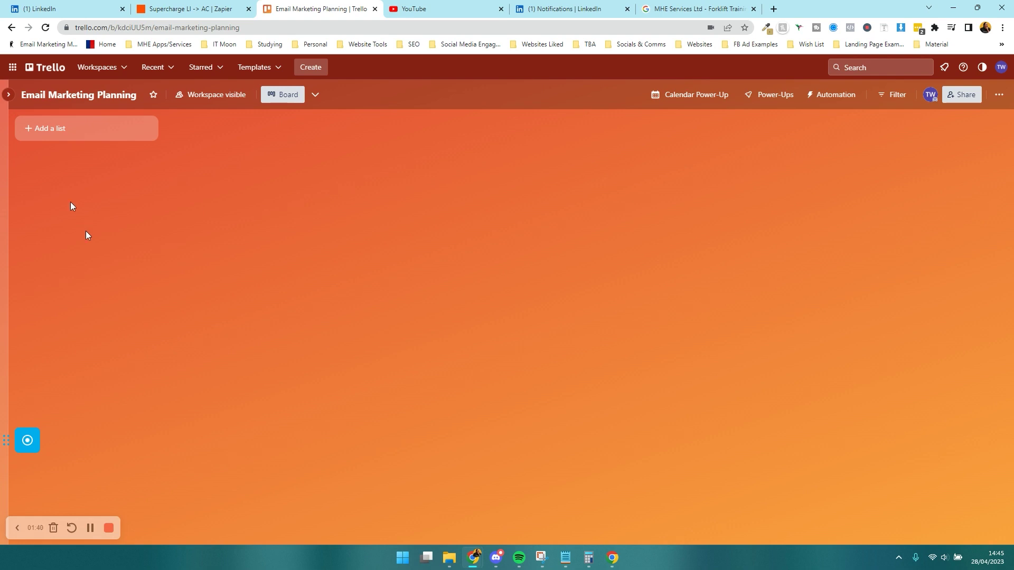
Add a first list titled April to the board and rename it May
left_click(57, 130)
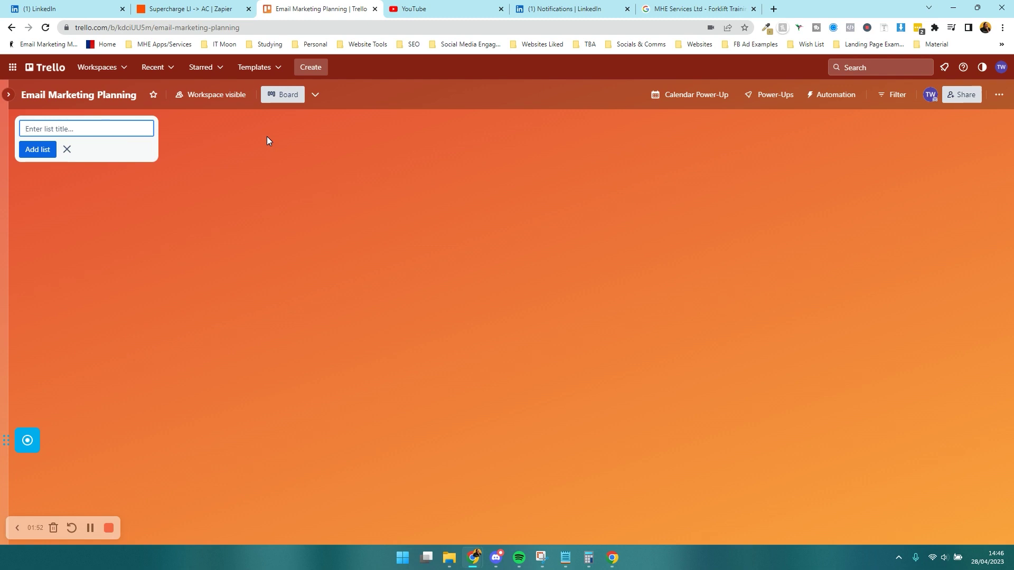
type("April")
key("Return")
type("Ma")
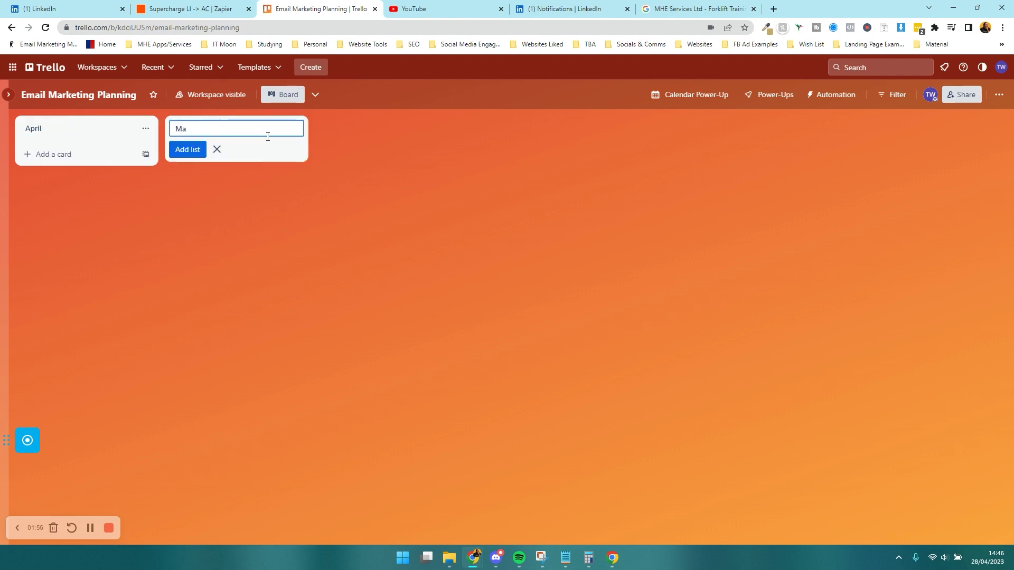
left_click(97, 129)
type("May")
key("Return")
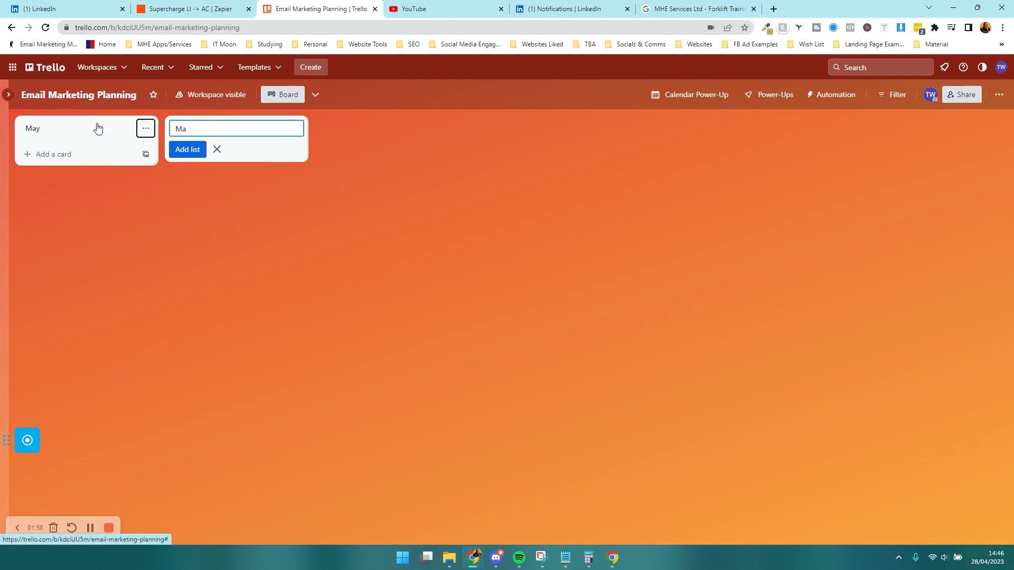
Add two more month lists for June and July after the May list
left_click(251, 125)
key("ctrl+a")
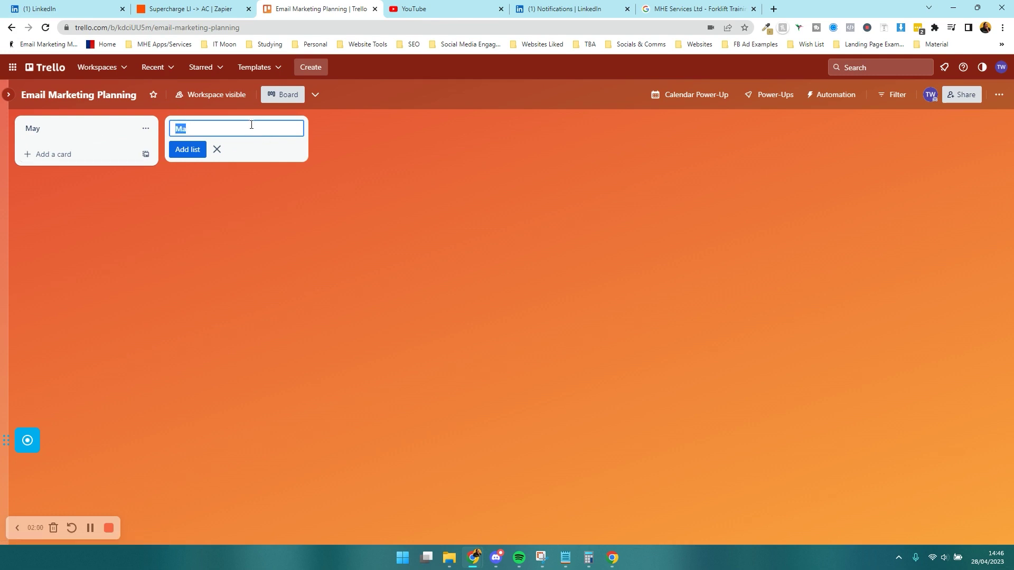
type("jUNE")
key("Return")
left_click(251, 129)
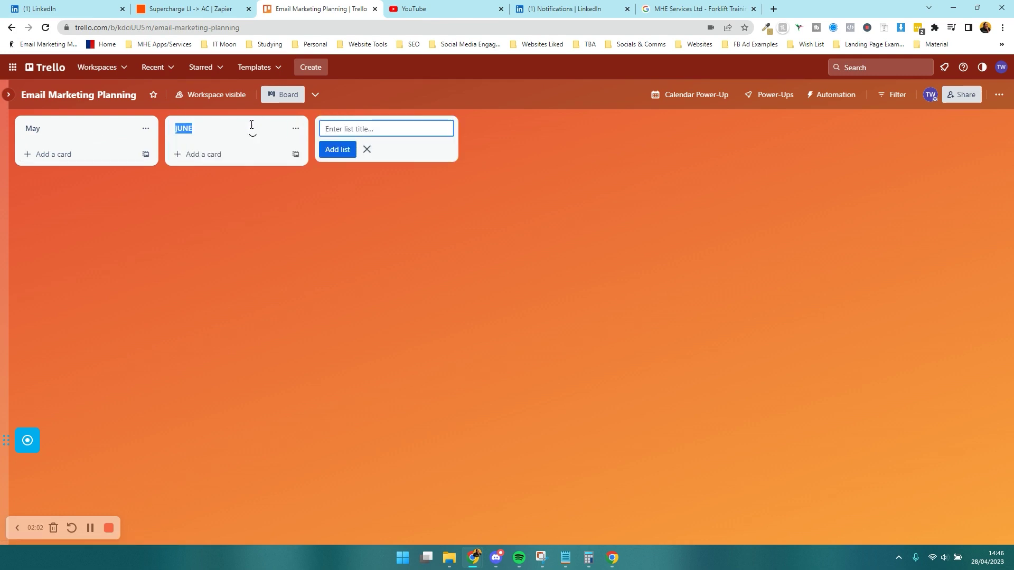
type("June")
key("Return")
type("July")
key("Return")
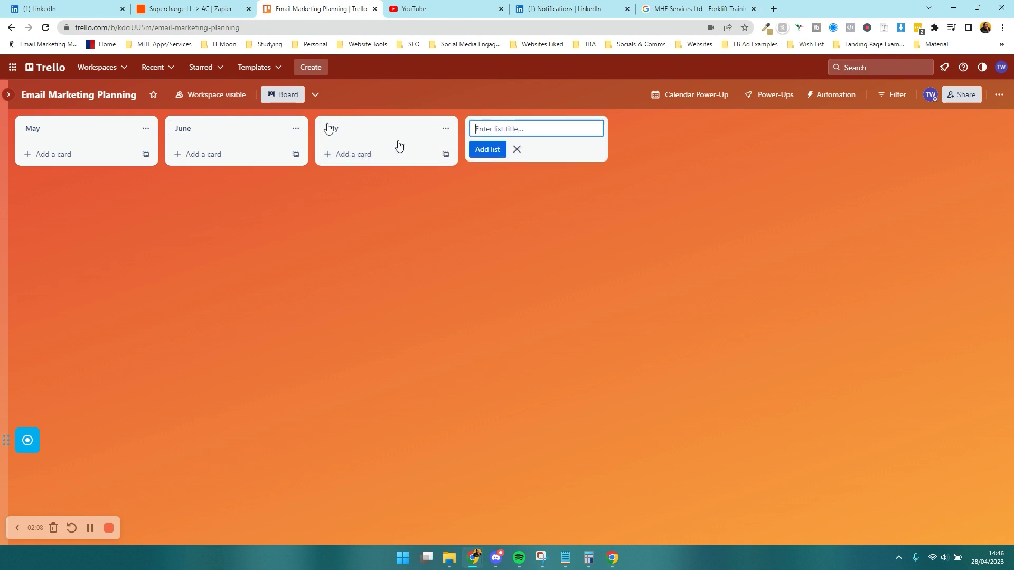
Add a fourth list titled Weekly and rename it Advice
type("Weekly")
key("Return")
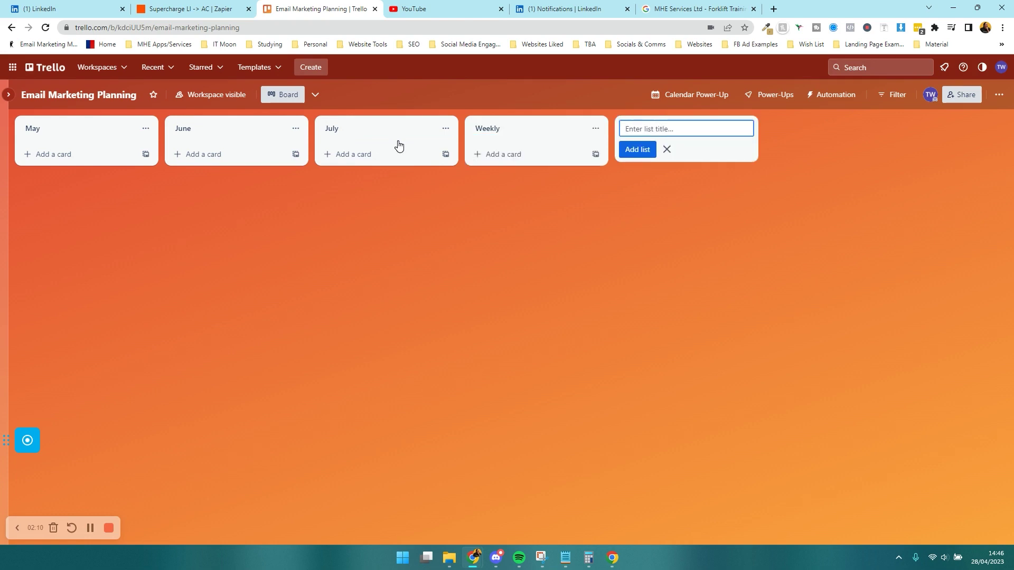
left_click(488, 130)
type("a")
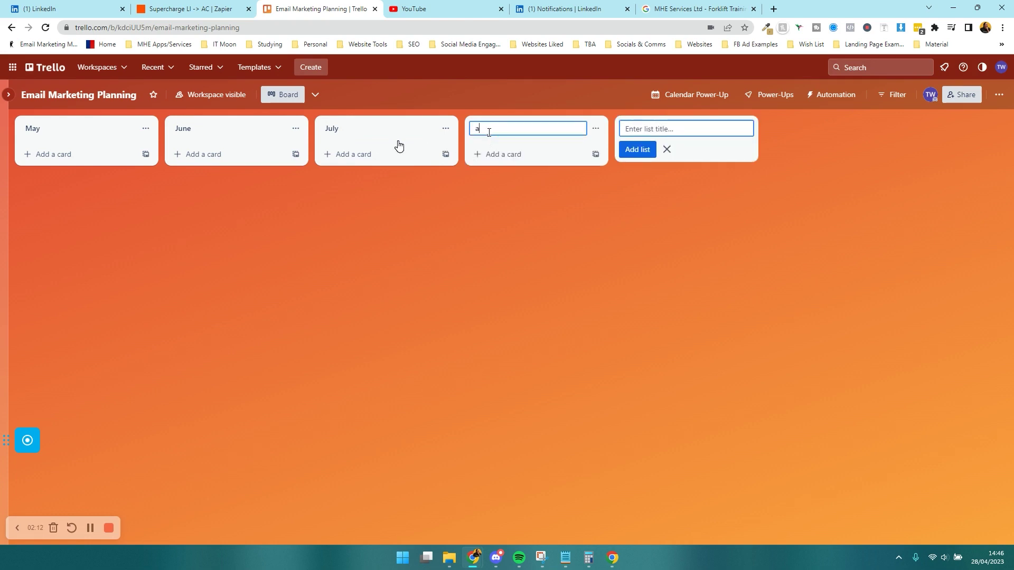
key("BackSpace")
type("AdviceMem")
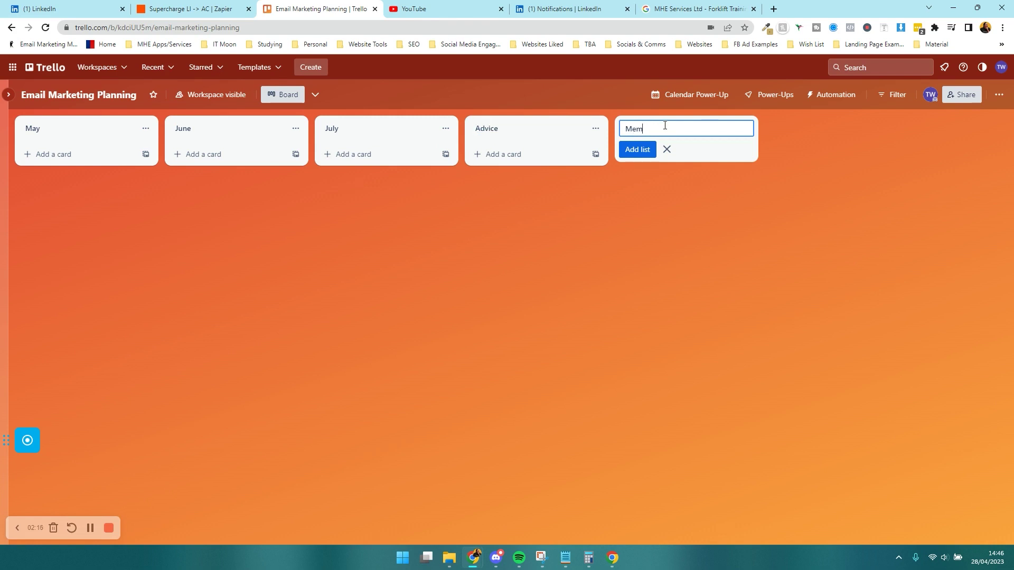
Add two lists titled Membership and Sales after the Advice list
type("bership")
left_click(597, 278)
left_click(672, 128)
key("Return")
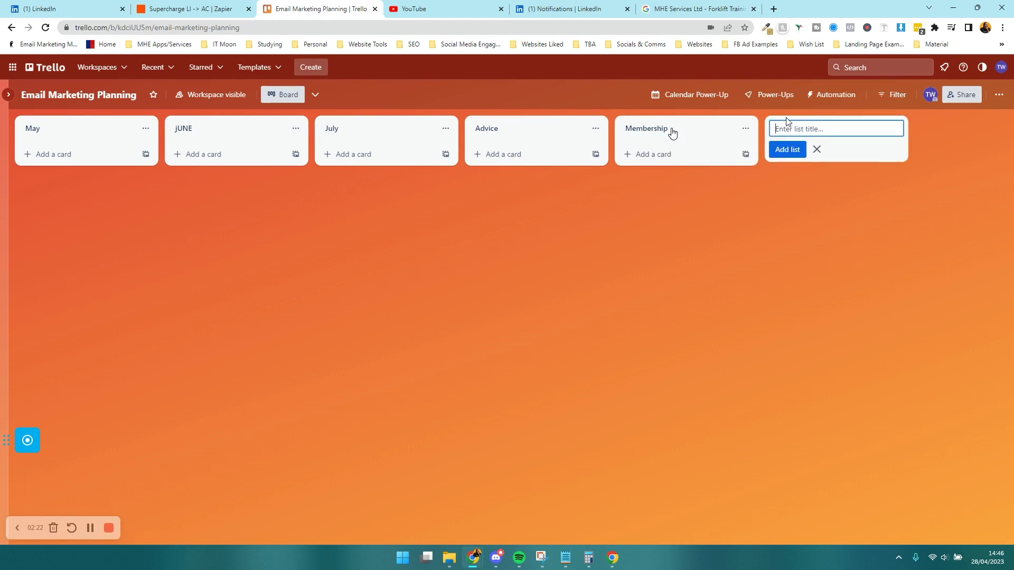
type("Sales")
key("Return")
left_click(605, 478)
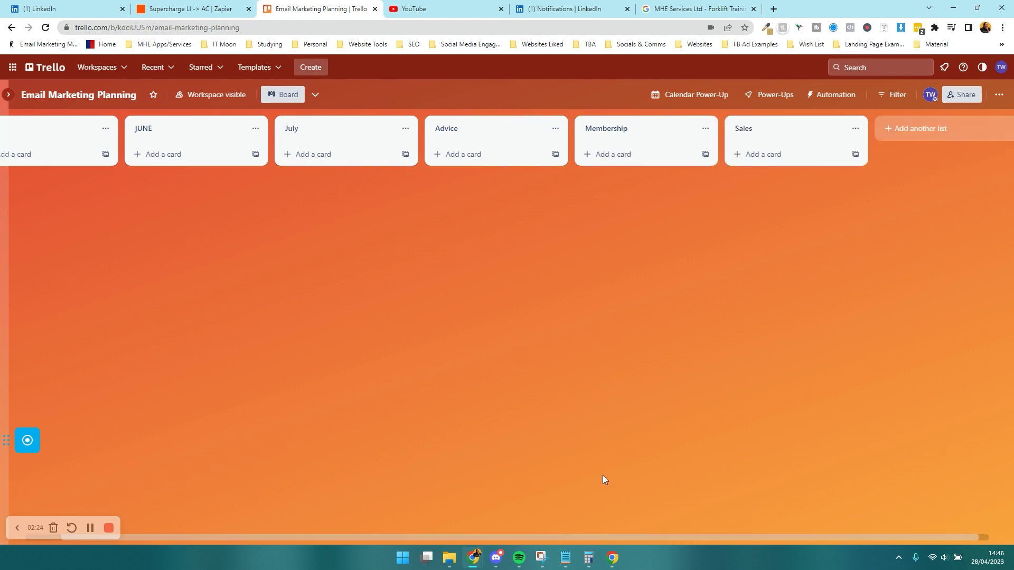
Correct the capitalisation of the second list's title to June
scroll(594, 537, "left", 1)
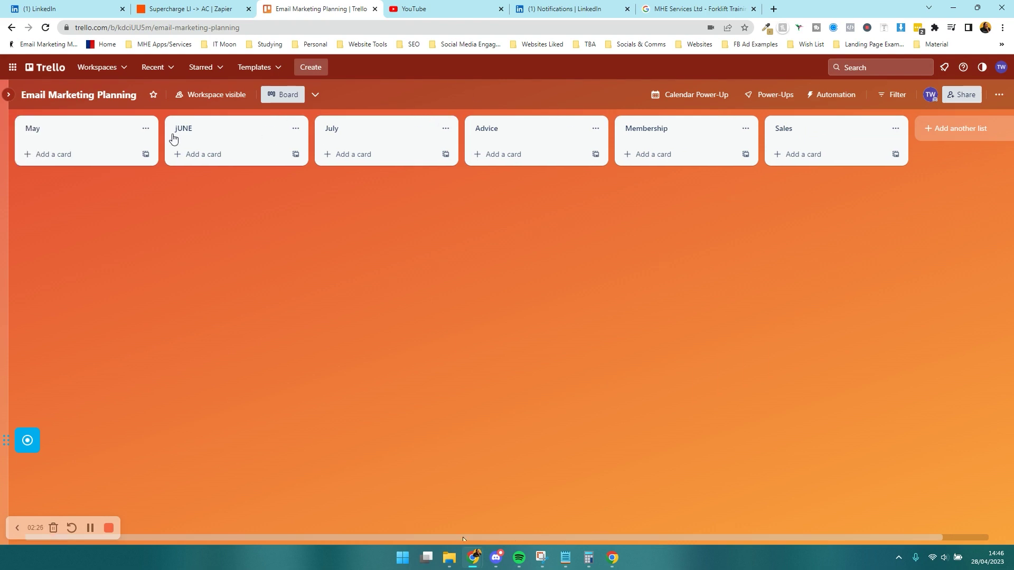
left_click(193, 129)
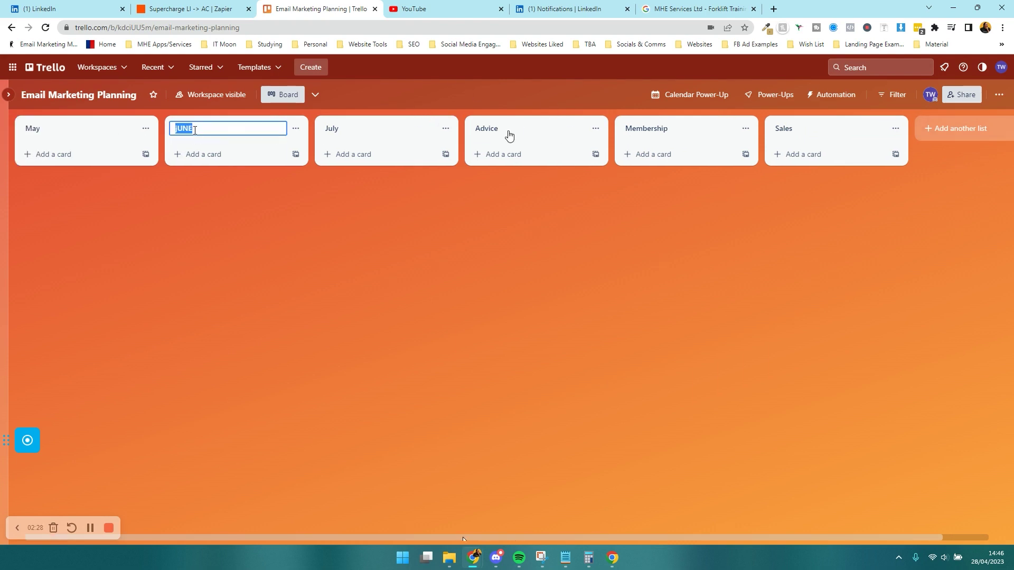
type("June")
key("Return")
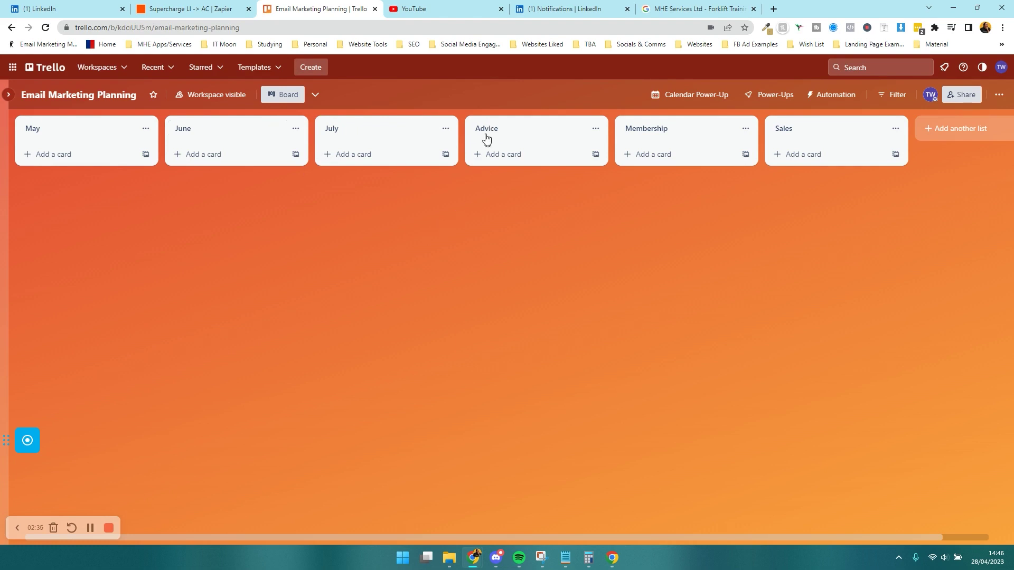
Add the cards "2nd May - Advice" and "9th May - Advice" to the Advice list, checking the system calendar for dates
left_click(487, 155)
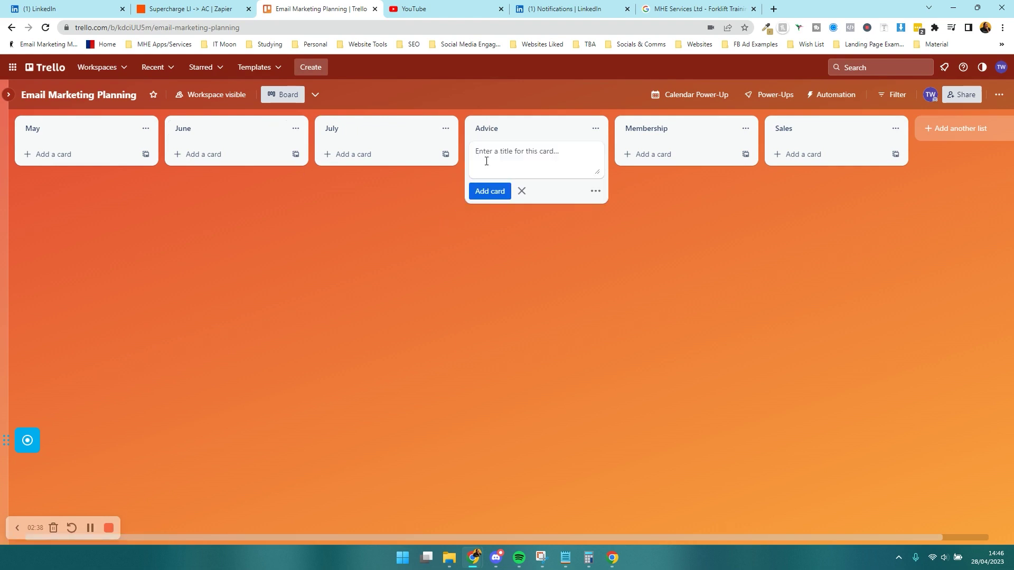
left_click(985, 558)
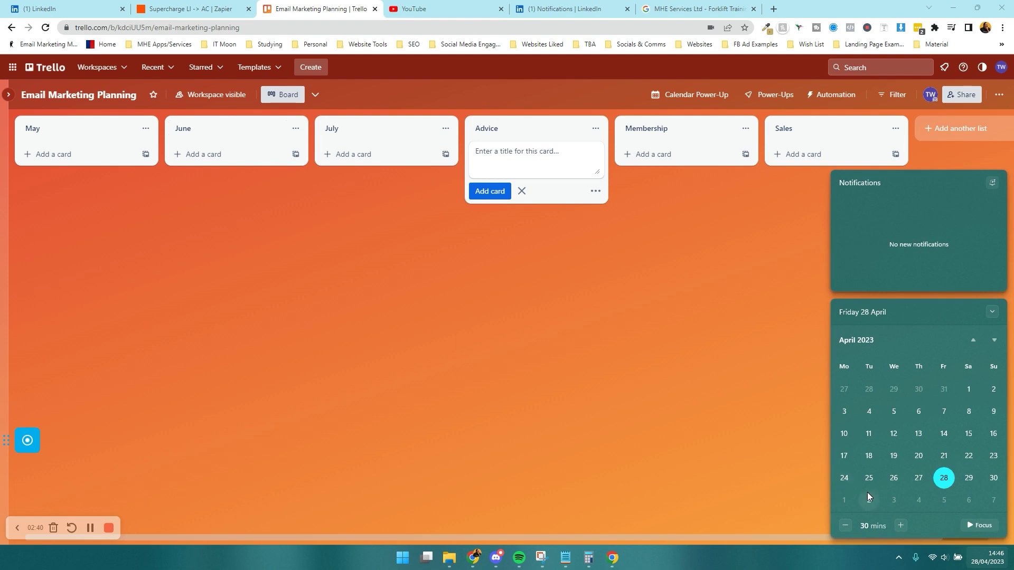
left_click(526, 153)
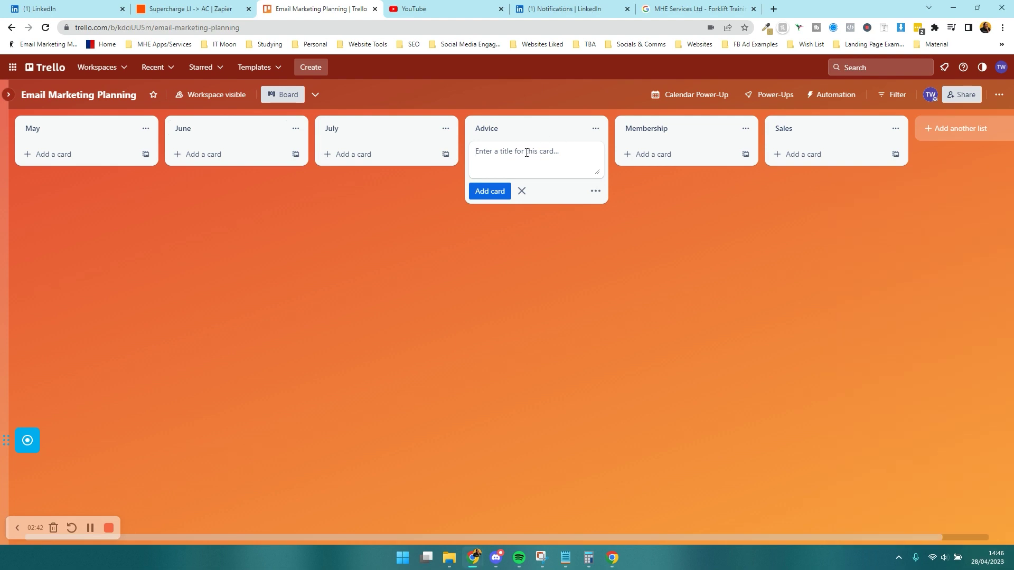
type("2nd May - Advice")
key("Return")
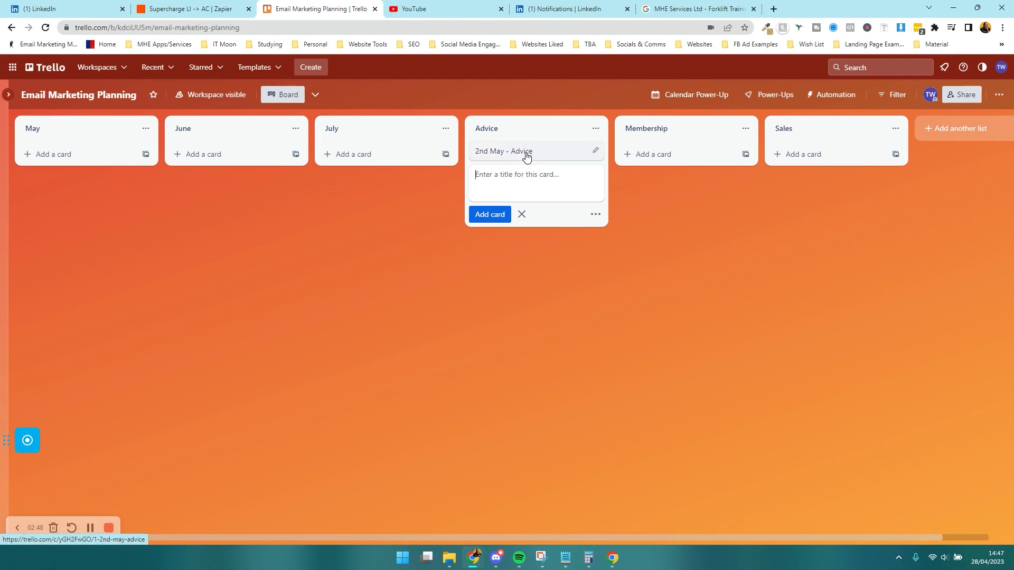
type("9th May - Advice")
key("Return")
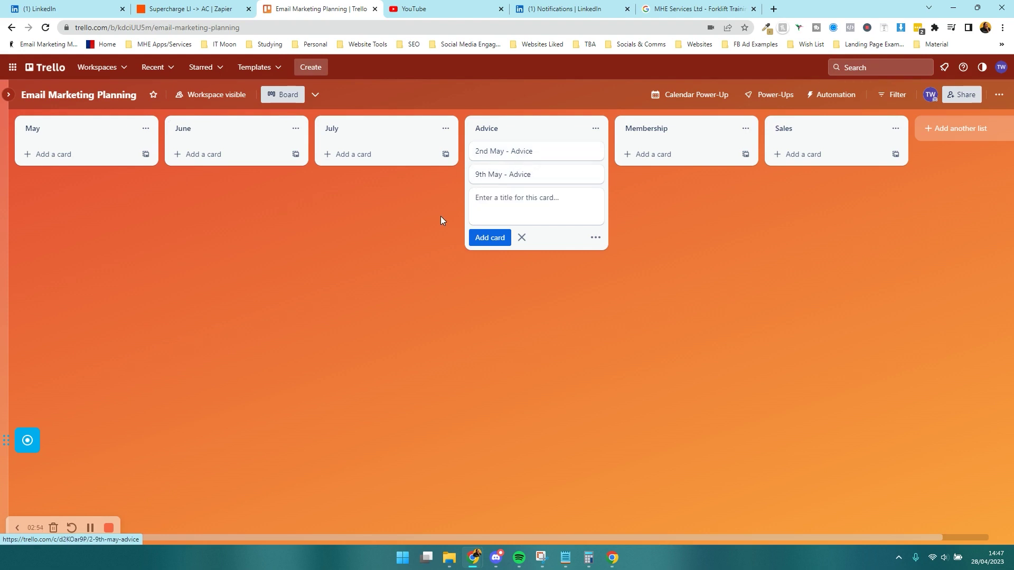
key("Escape")
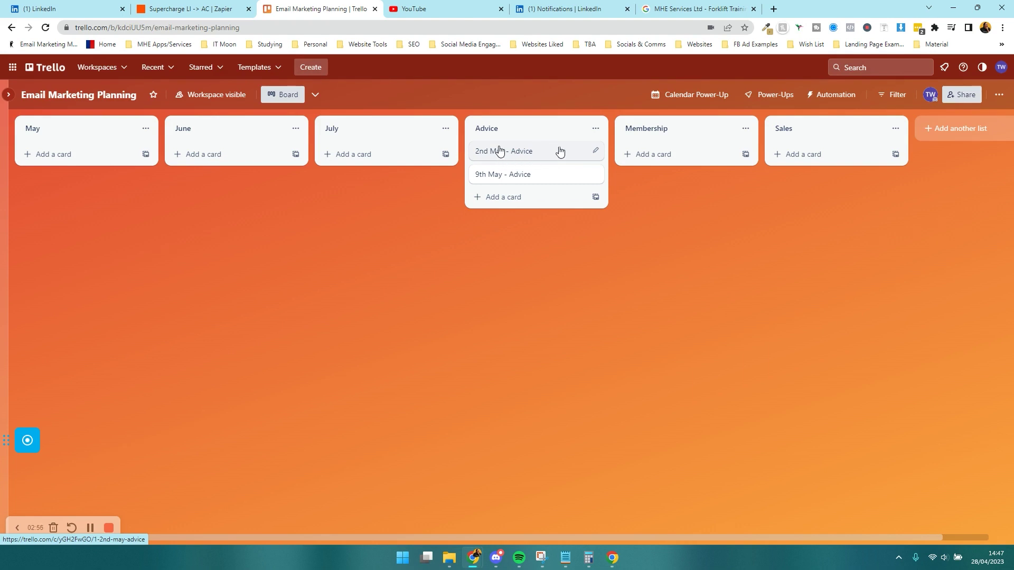
Title the green label Weekly and apply it to the "2nd May - Advice" card
left_click(502, 153)
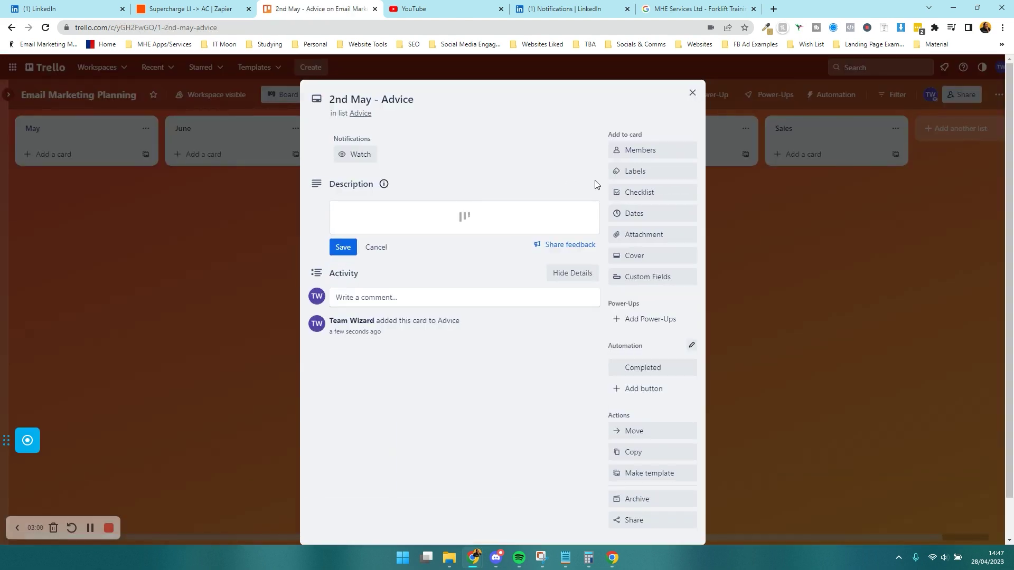
left_click(629, 174)
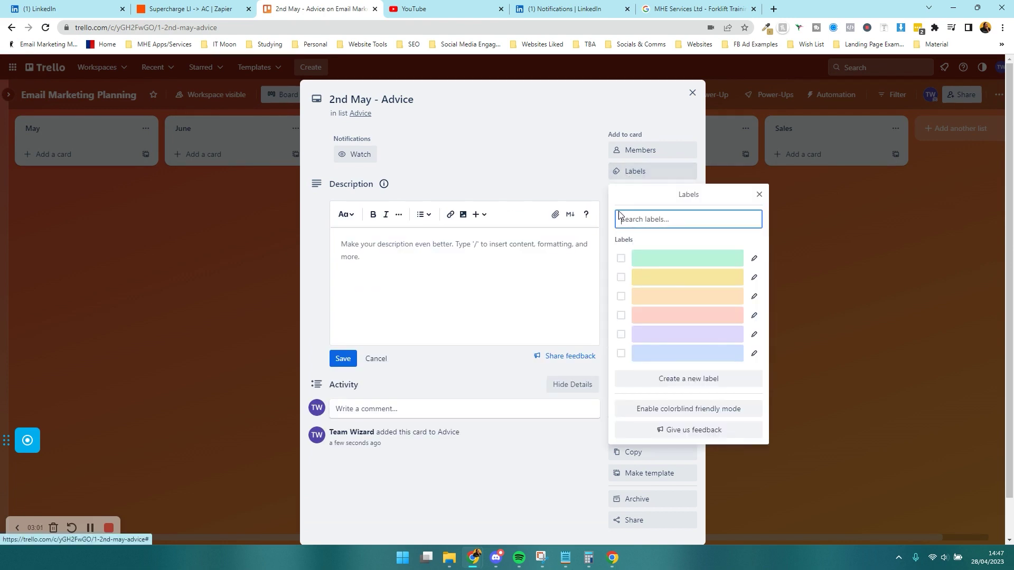
left_click(753, 260)
type("Weekly")
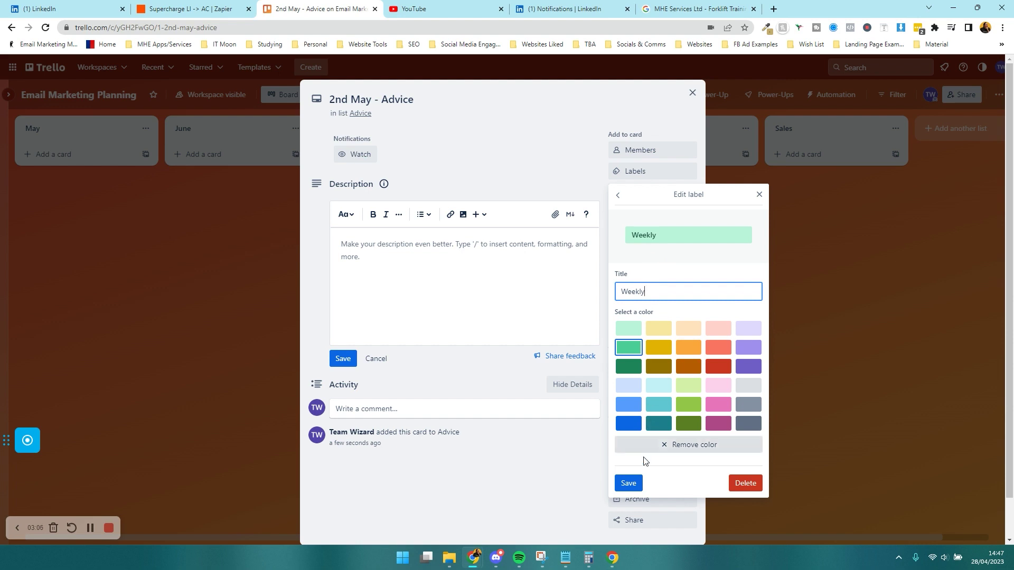
left_click(629, 483)
left_click(621, 258)
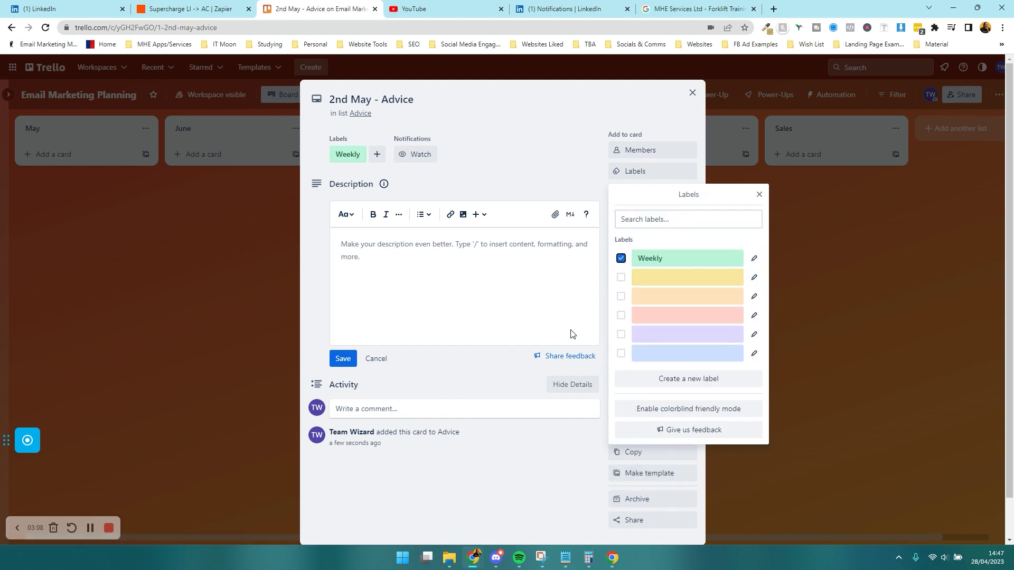
left_click(556, 149)
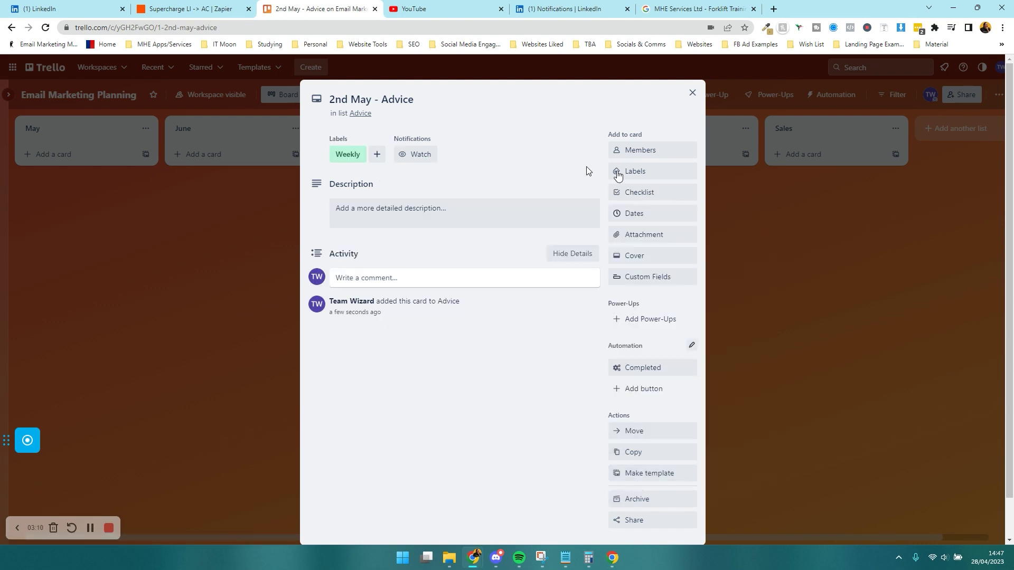
Set the due date of the "2nd May - Advice" card to 02/05/2023 at 08:00
left_click(641, 213)
left_click(655, 253)
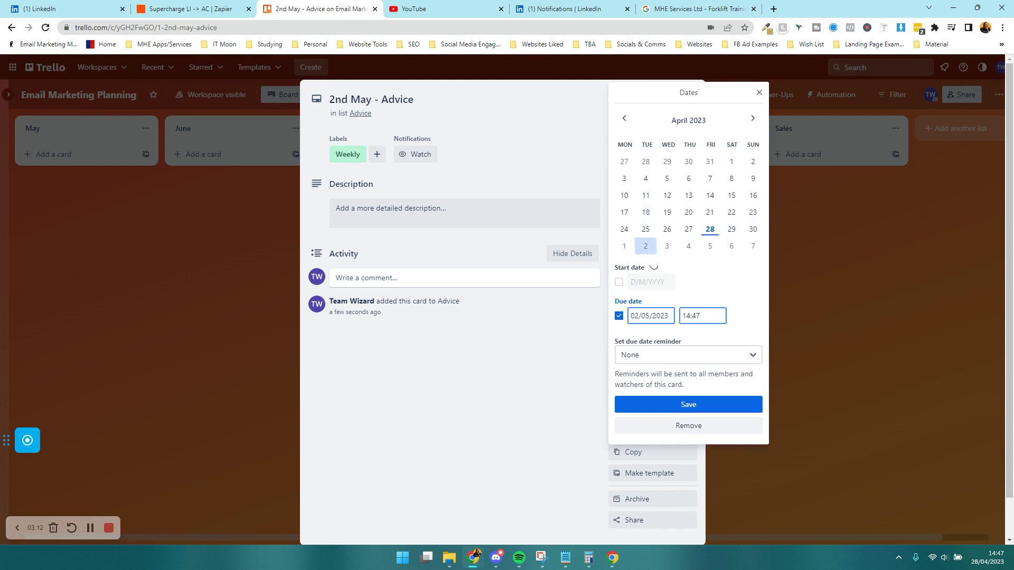
double_click(683, 317)
type("08:00")
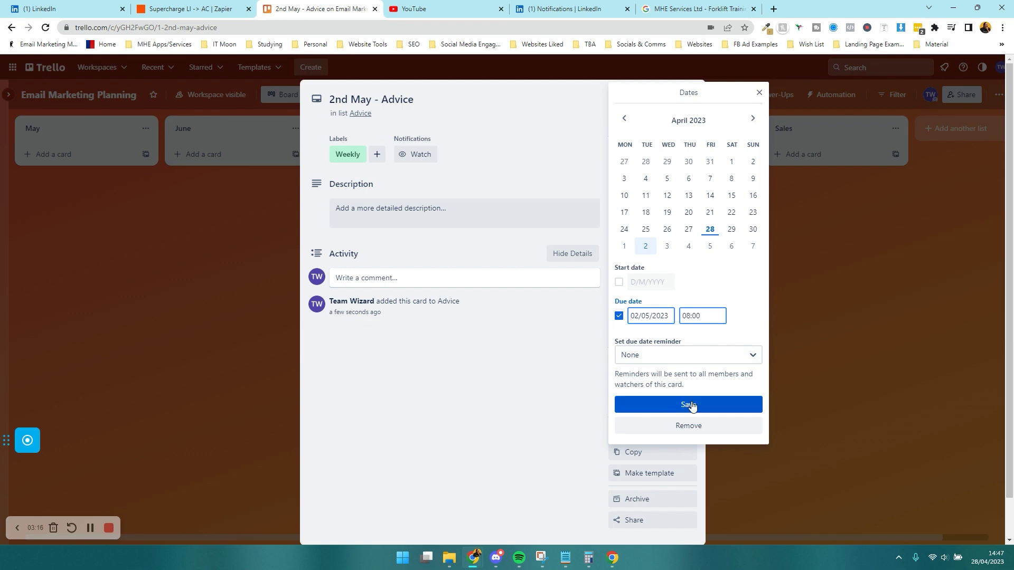
left_click(692, 405)
left_click(244, 274)
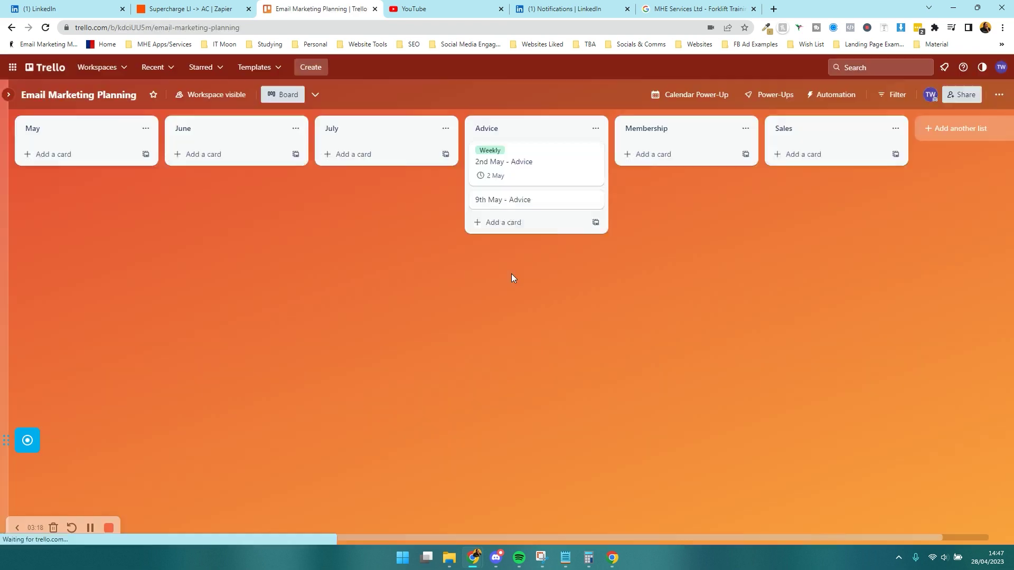
Apply the Weekly label to the "9th May - Advice" card and set its due date to 9 May 2023 at 08:00
left_click(535, 208)
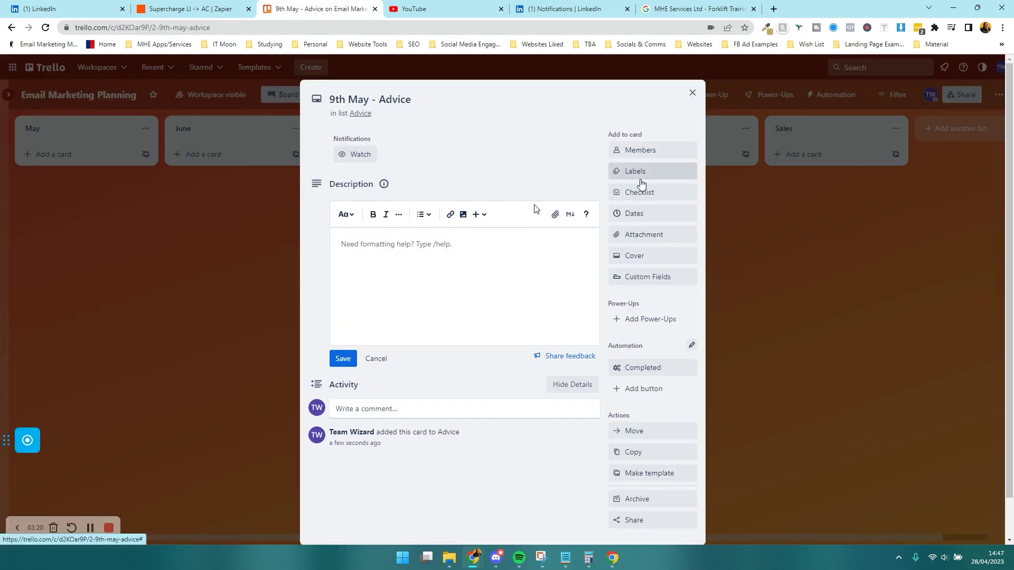
left_click(635, 171)
left_click(625, 263)
left_click(500, 160)
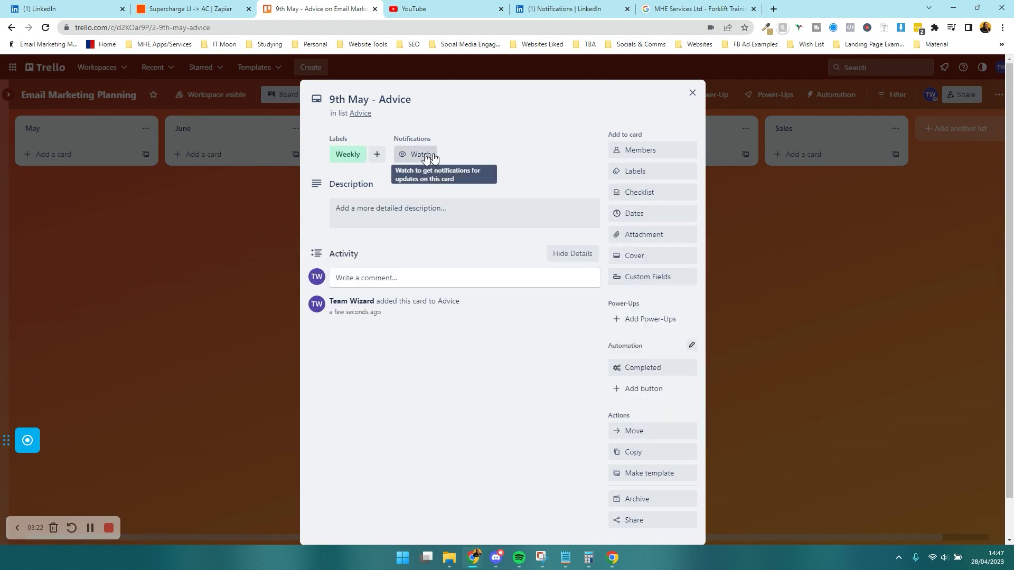
left_click(632, 213)
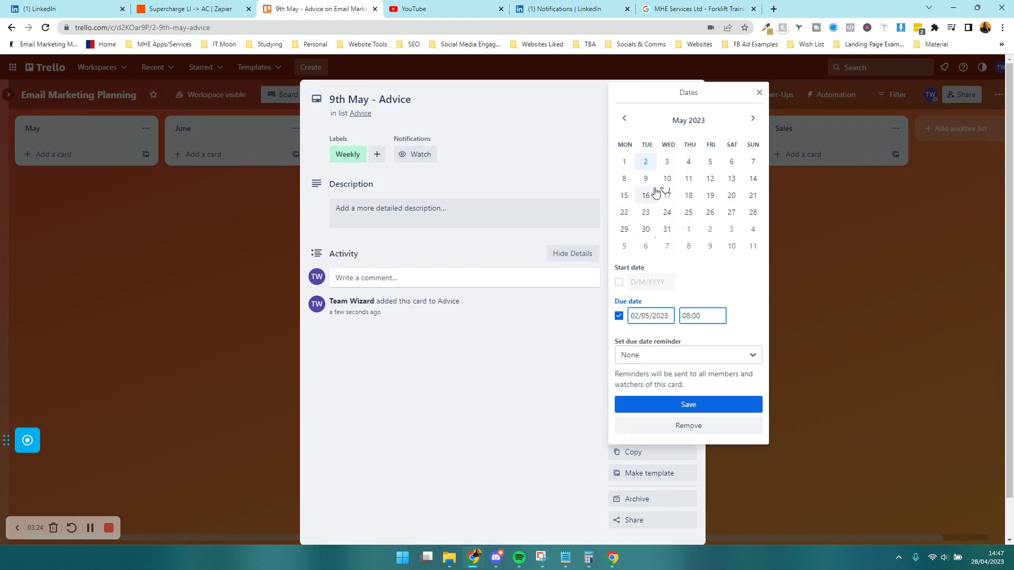
left_click(695, 420)
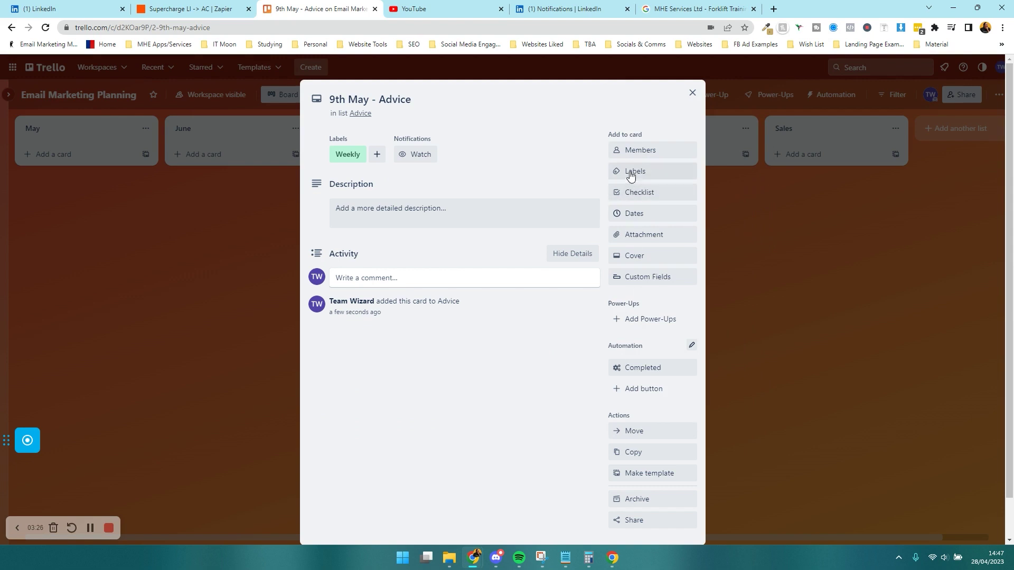
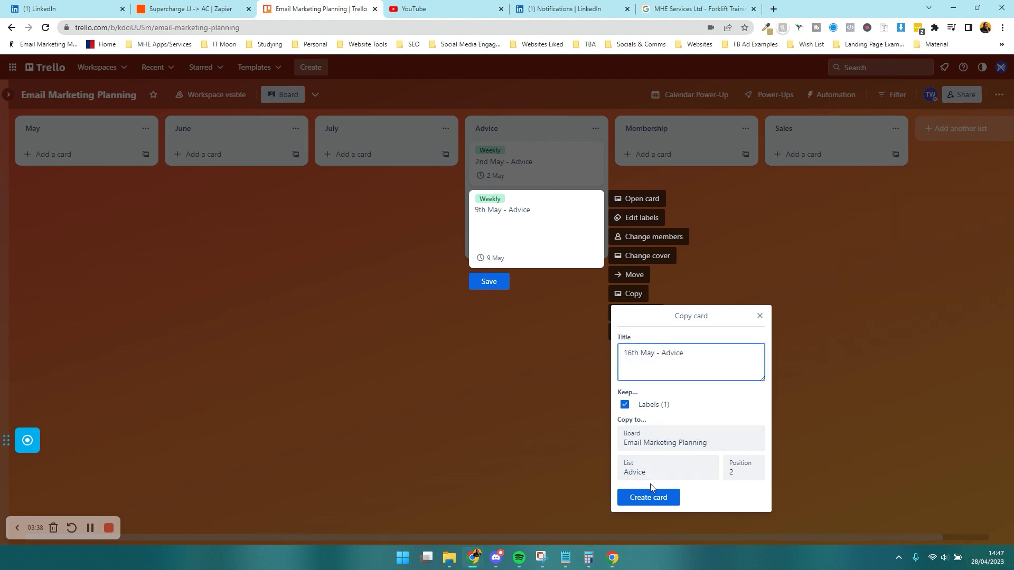
Copy the "9th May - Advice" card within the Advice list as "16th May - Advice" and place the copy below the original
left_click(497, 288)
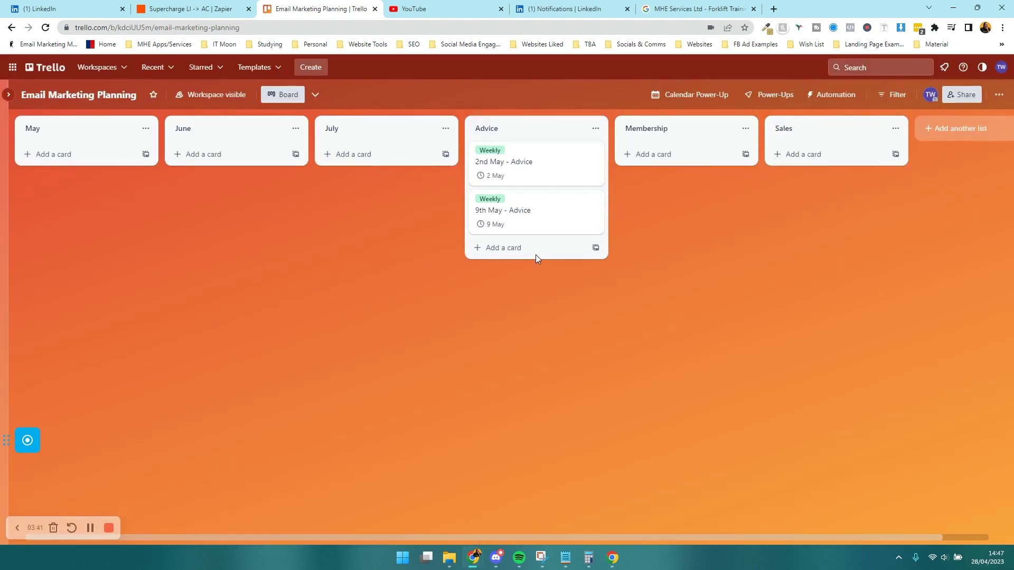
left_click(521, 248)
right_click(531, 211)
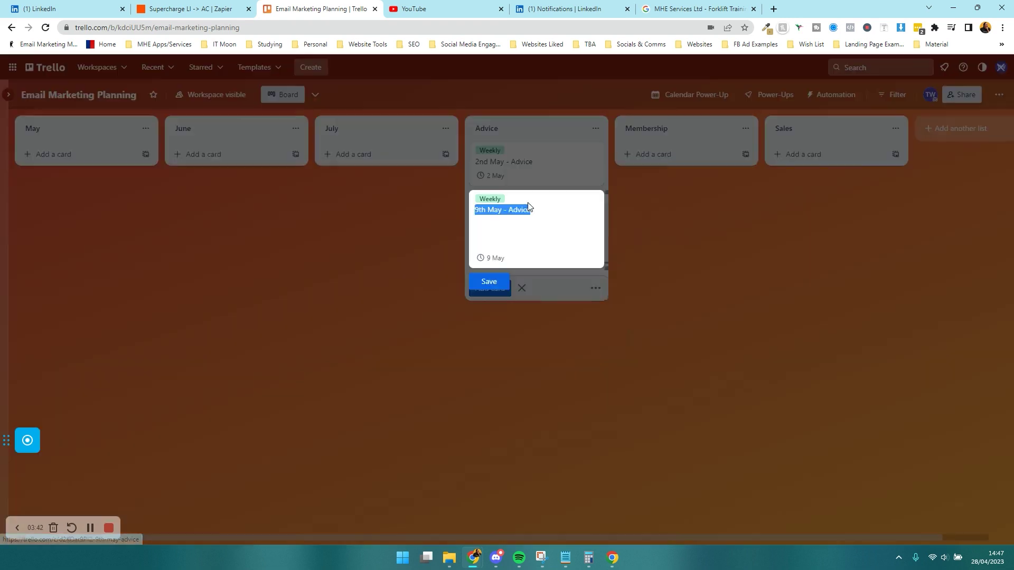
left_click(617, 294)
left_click(634, 354)
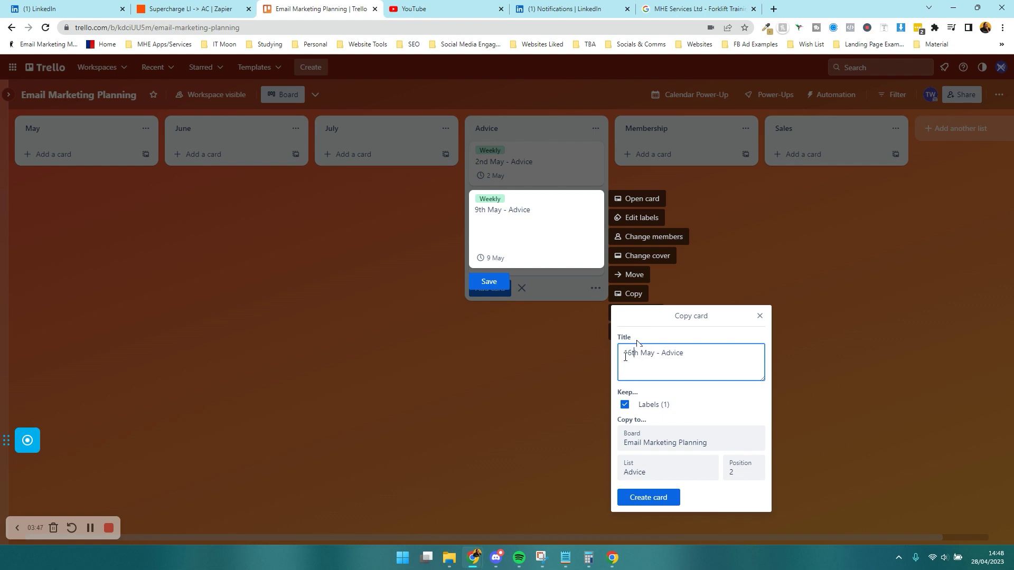
left_click(664, 498)
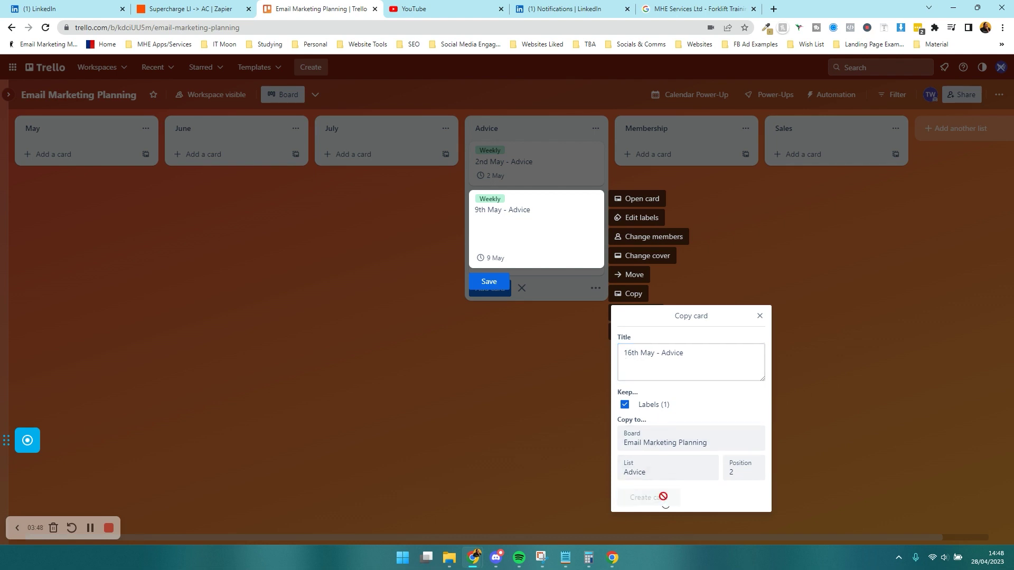
left_click_drag(554, 220, 555, 259)
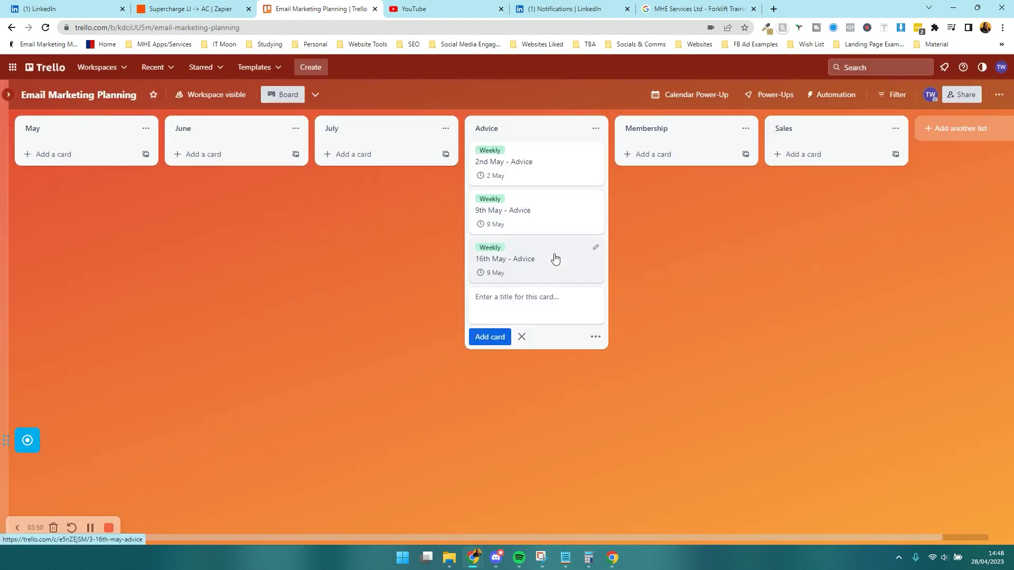
Check the May 2023 dates in the system calendar and copy the "16th May - Advice" card as "23rd May - Advice"
left_click(987, 557)
left_click(994, 342)
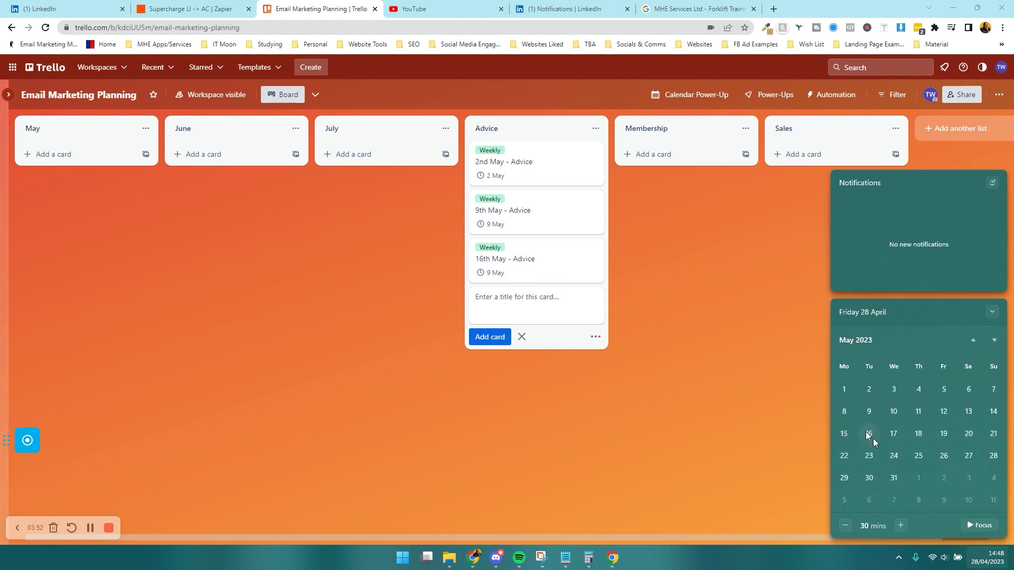
left_click(570, 361)
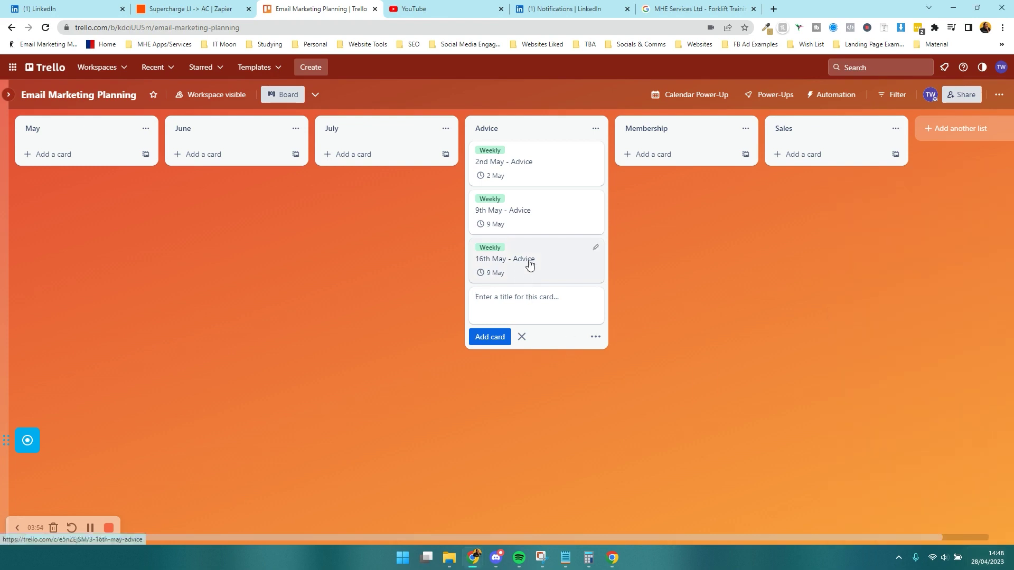
right_click(527, 261)
left_click(636, 343)
left_click(635, 178)
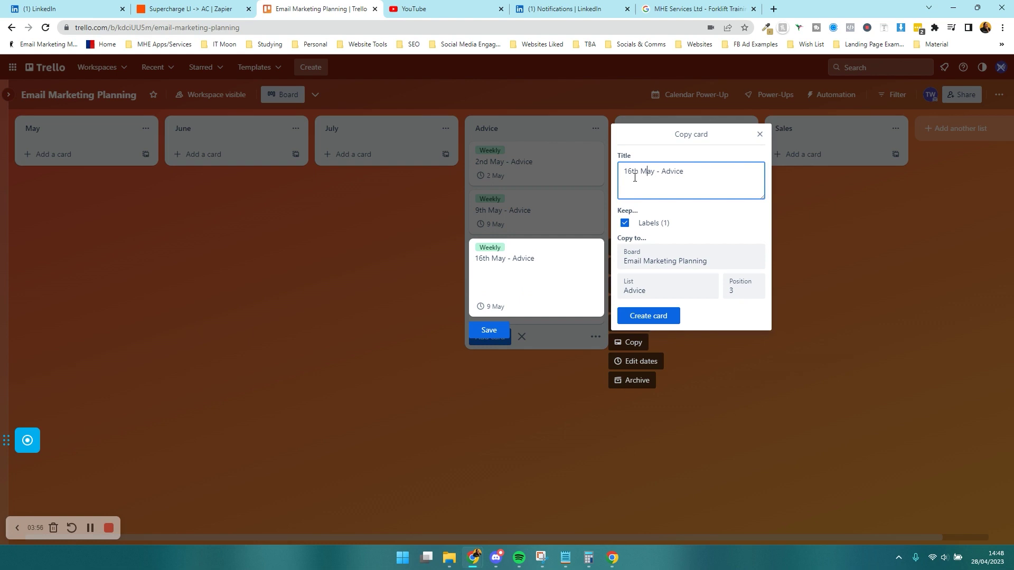
left_click_drag(632, 175, 616, 178)
type("23rd")
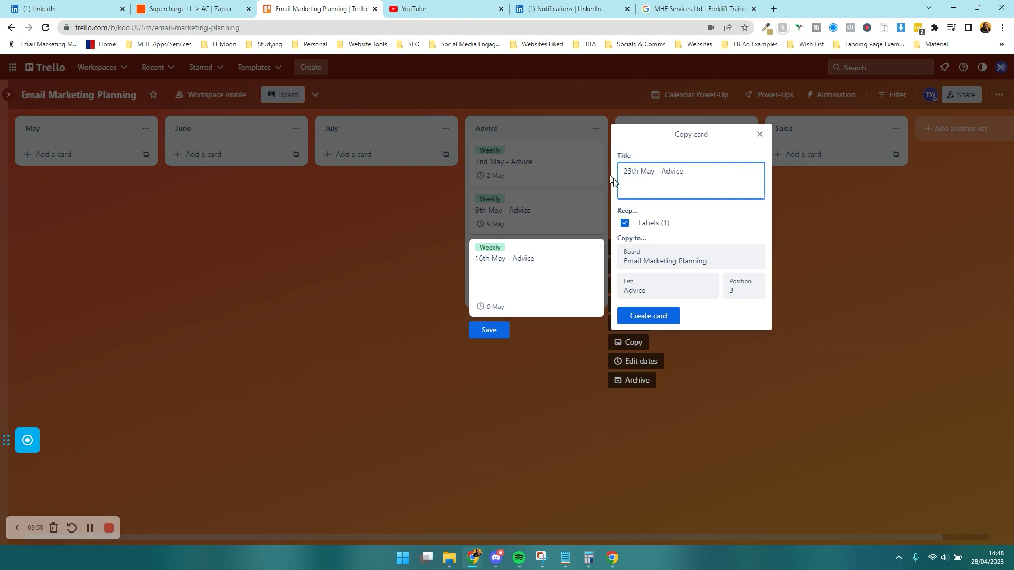
left_click(660, 319)
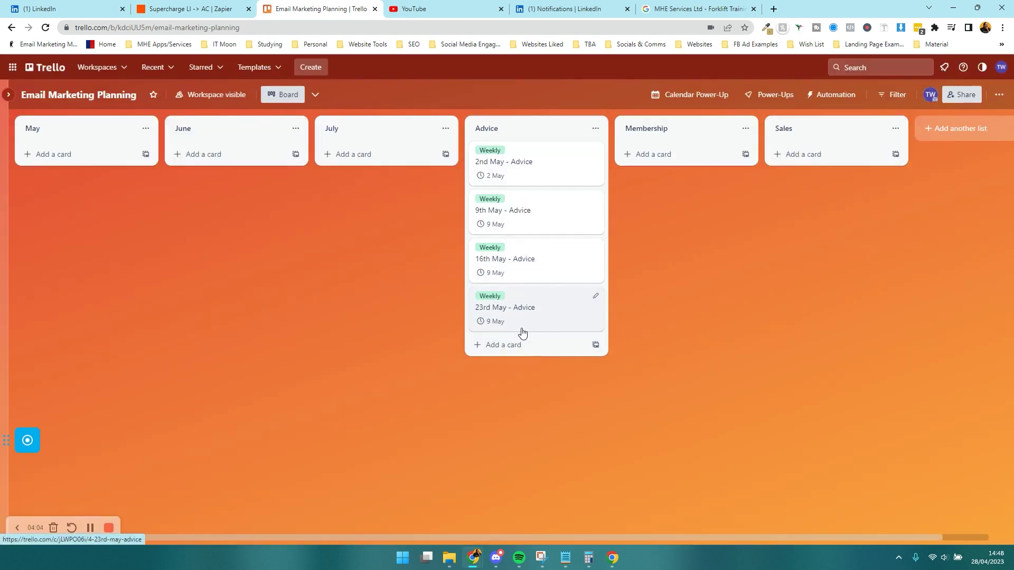
right_click(547, 312)
left_click(623, 319)
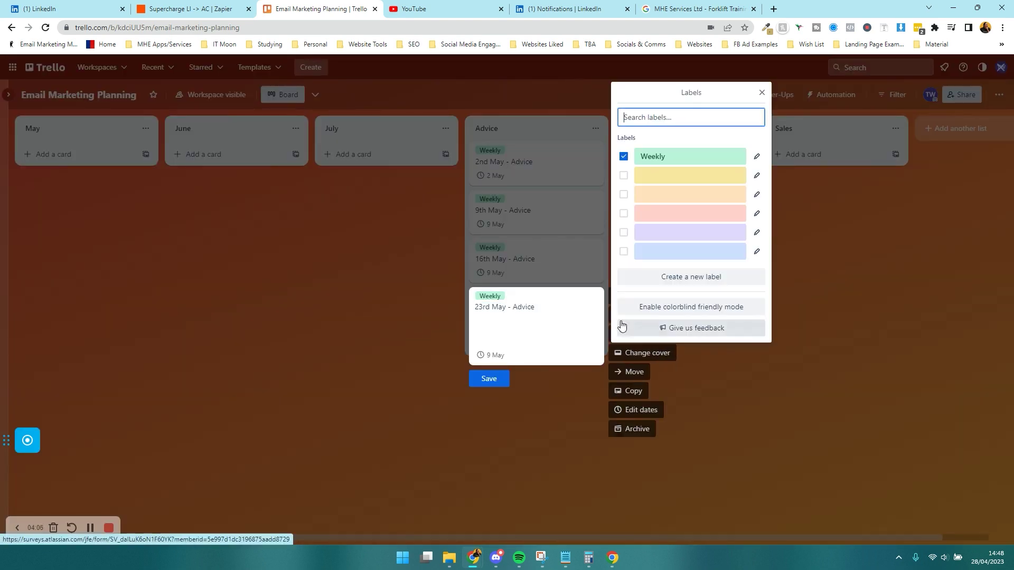
left_click(593, 450)
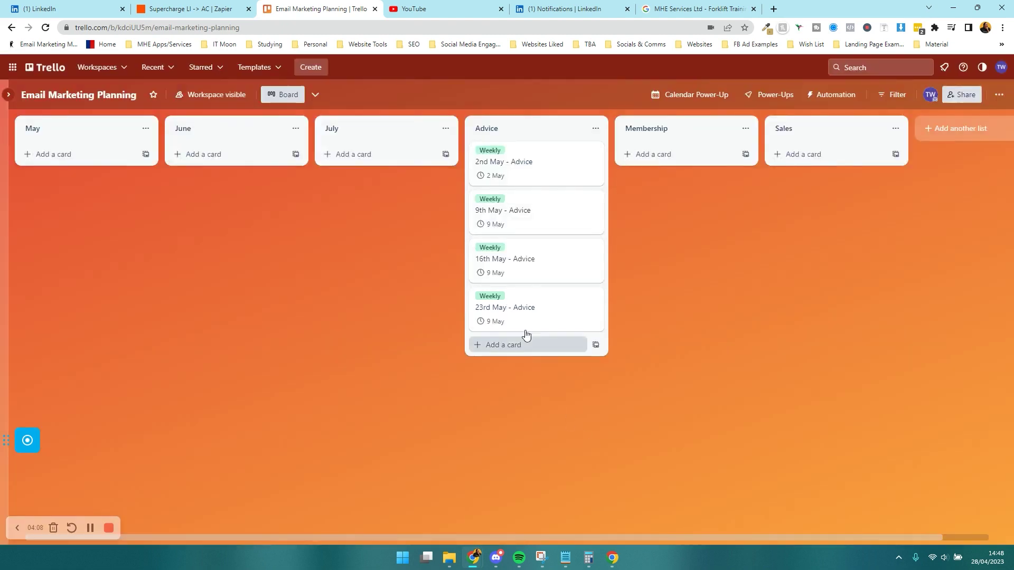
Copy the "23rd May - Advice" card within the Advice list as "30th May - Advice", keeping its label
right_click(526, 334)
left_click(634, 391)
left_click(631, 219)
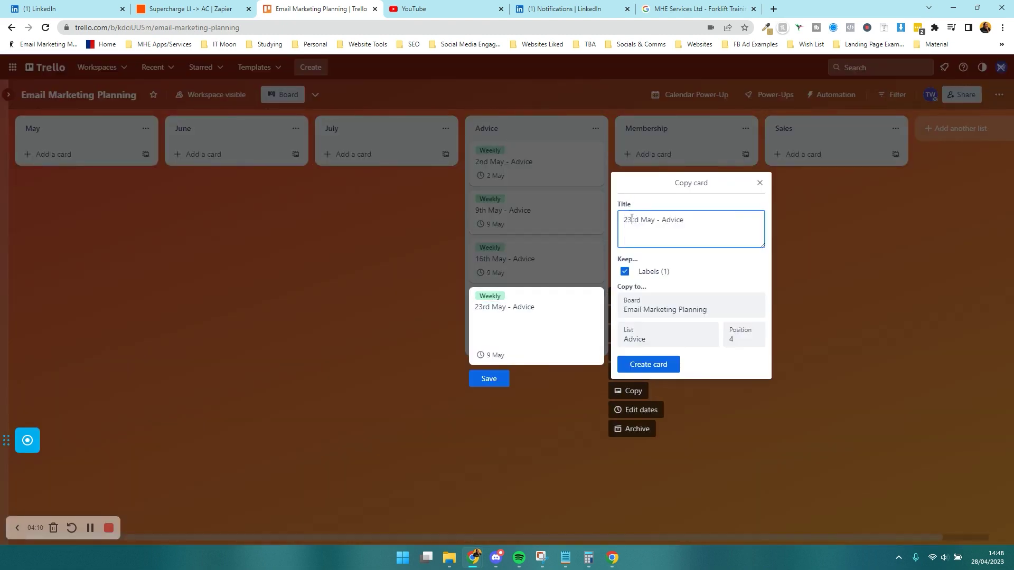
type("30th")
left_click(653, 364)
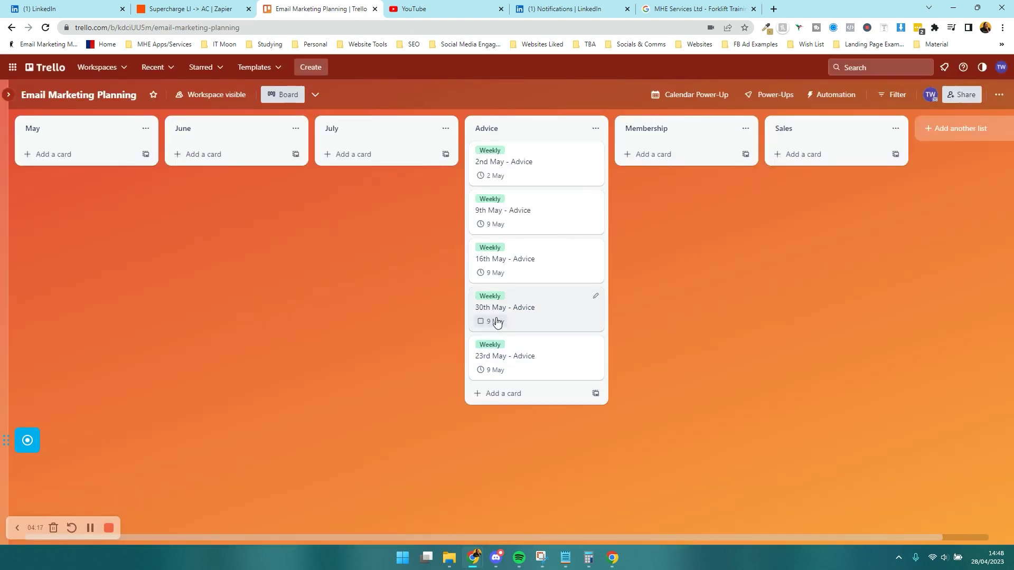
Set the due date of the "16th May - Advice" card to 16/05/2023 at 08:00
right_click(549, 260)
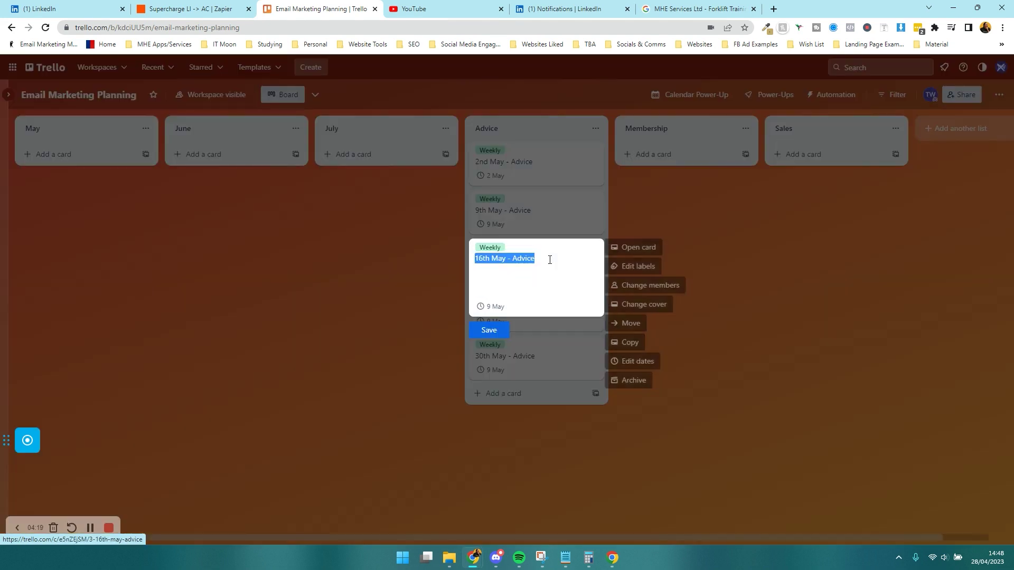
left_click(648, 362)
left_click(648, 191)
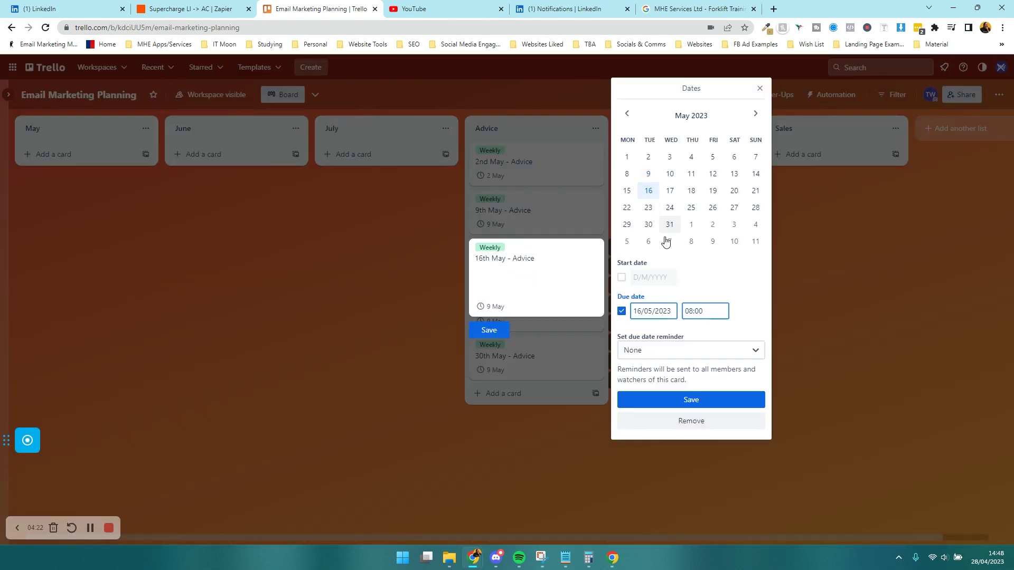
left_click(712, 400)
left_click(489, 330)
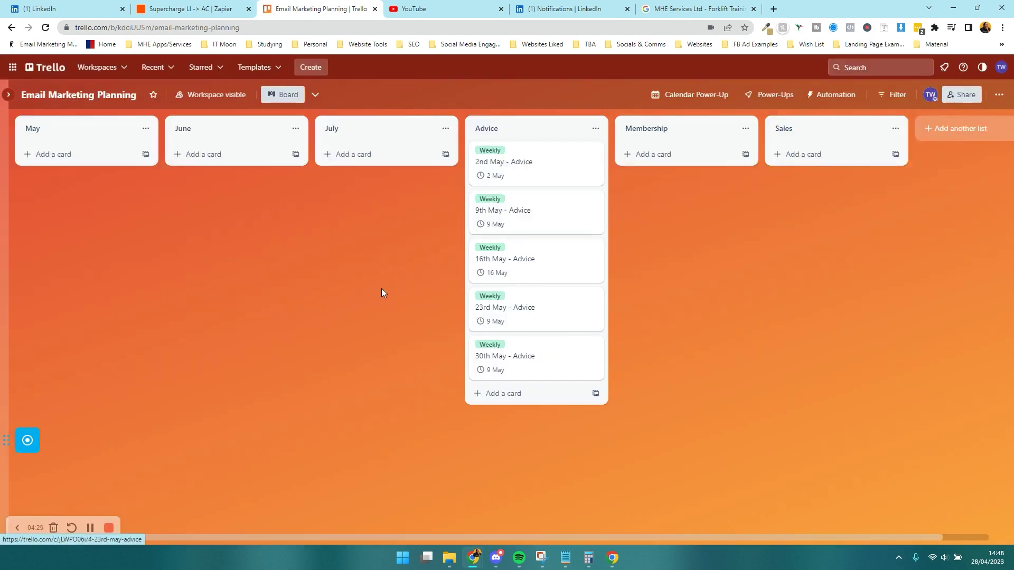
Set the due date of the "23rd May - Advice" card to 23/05/2023 at 08:00
right_click(571, 312)
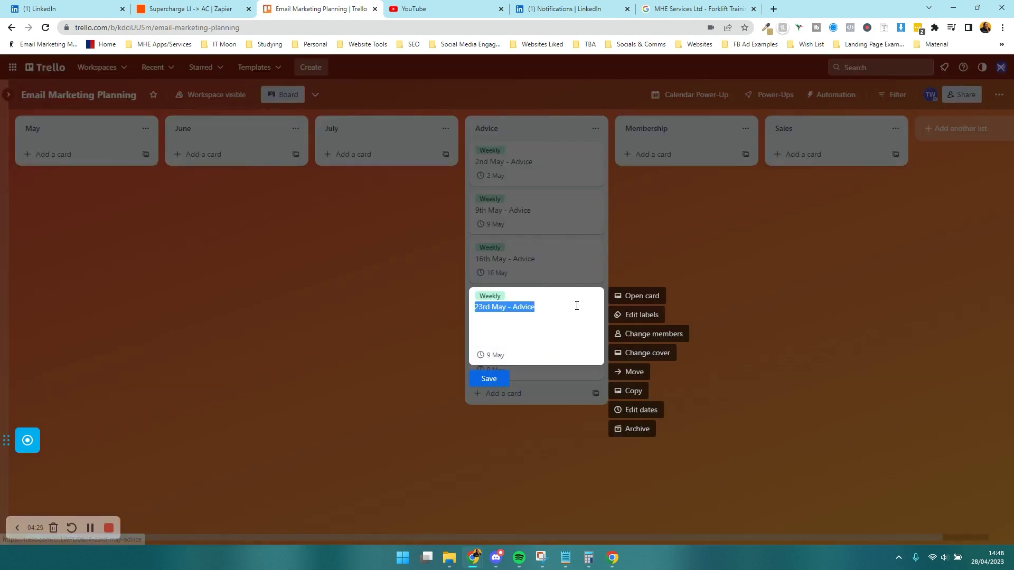
left_click(629, 409)
left_click(648, 208)
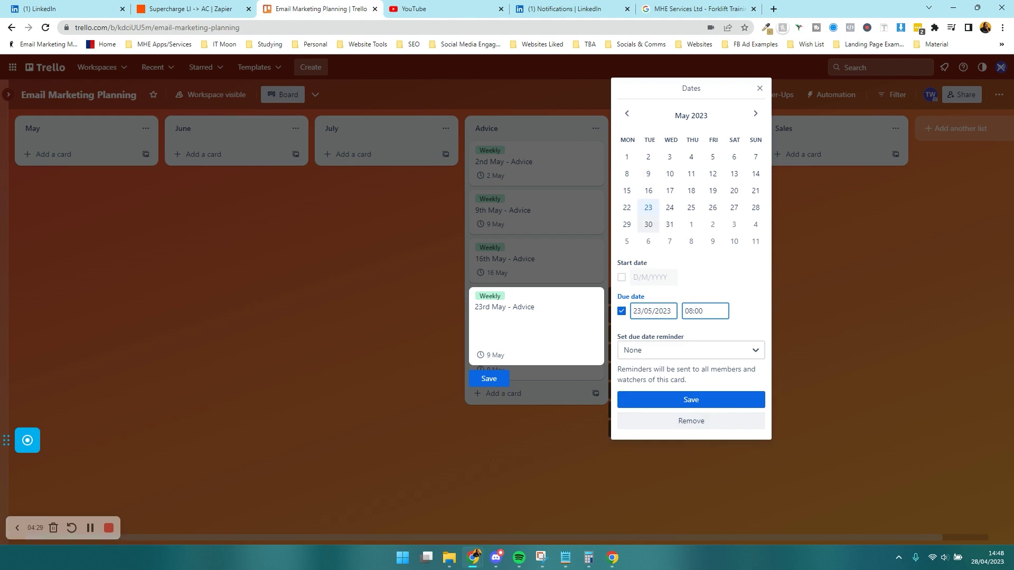
left_click(687, 394)
left_click(323, 351)
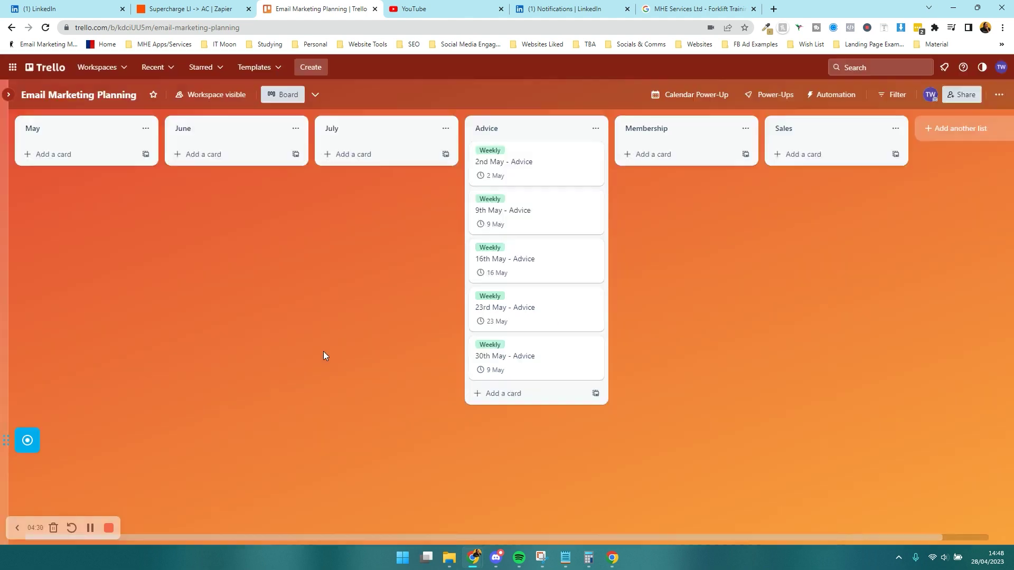
Set the due date of the "30th May - Advice" card to 30/05/2023 at 08:00
right_click(497, 365)
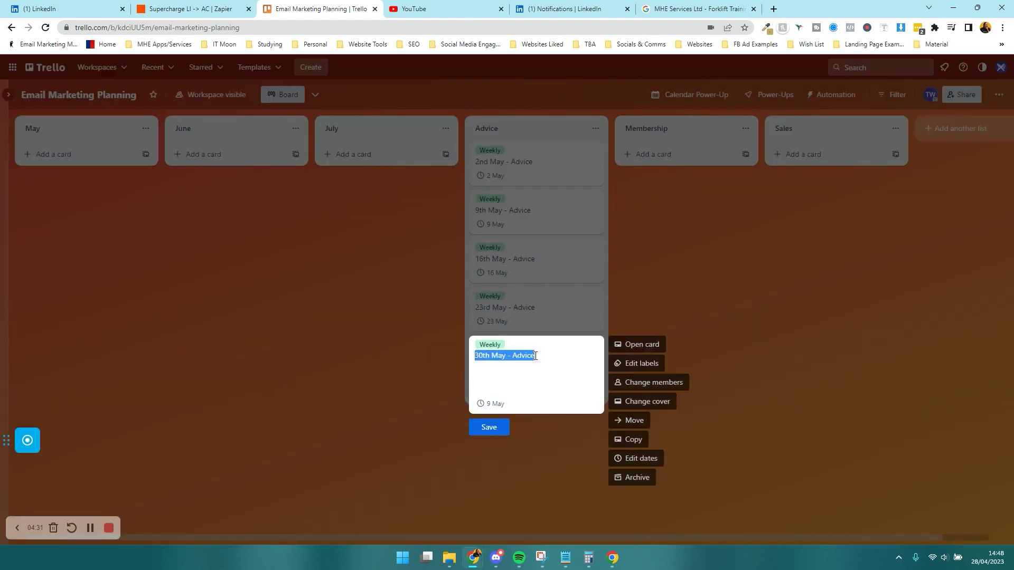
left_click(637, 458)
left_click(648, 232)
left_click(690, 414)
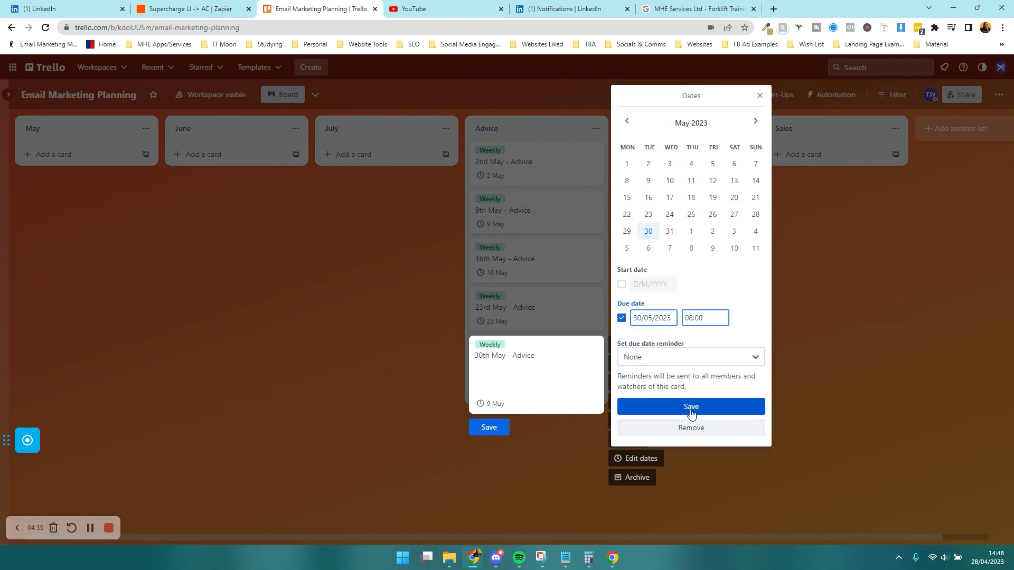
left_click(334, 366)
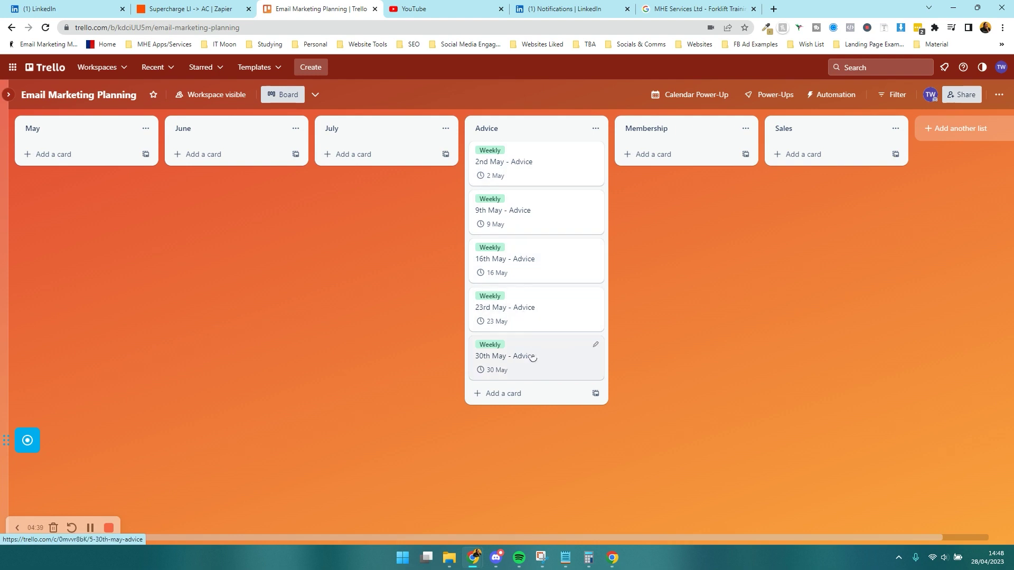
Review the Advice cards for May 2023 in the Calendar Power-Up's month view and return to the board
left_click(694, 101)
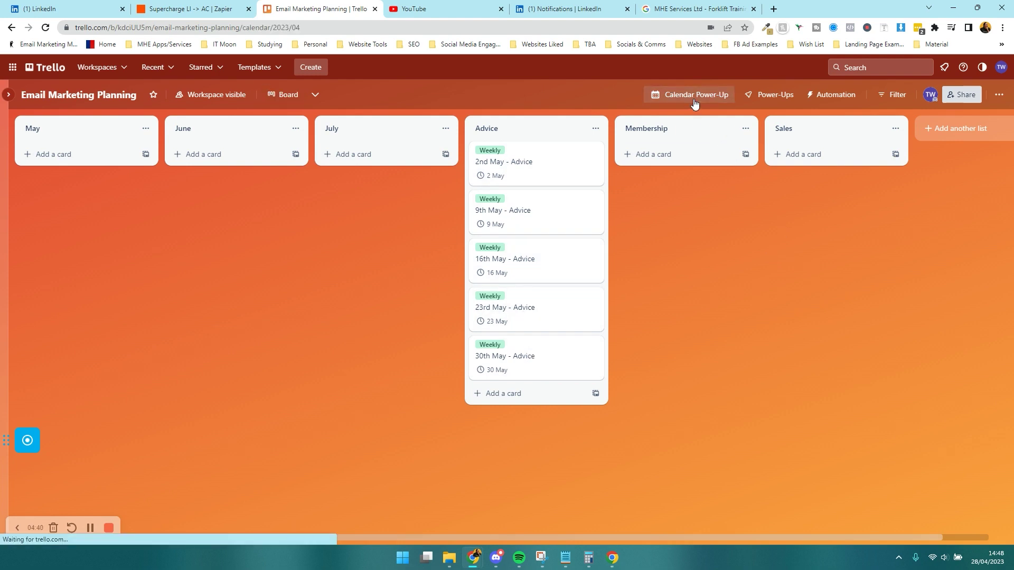
left_click(88, 126)
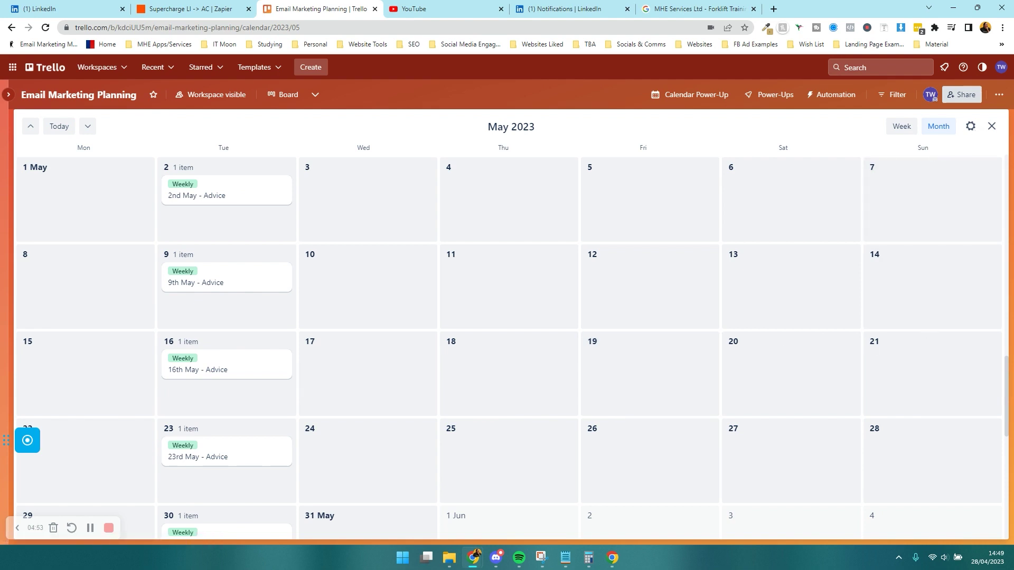
left_click(992, 127)
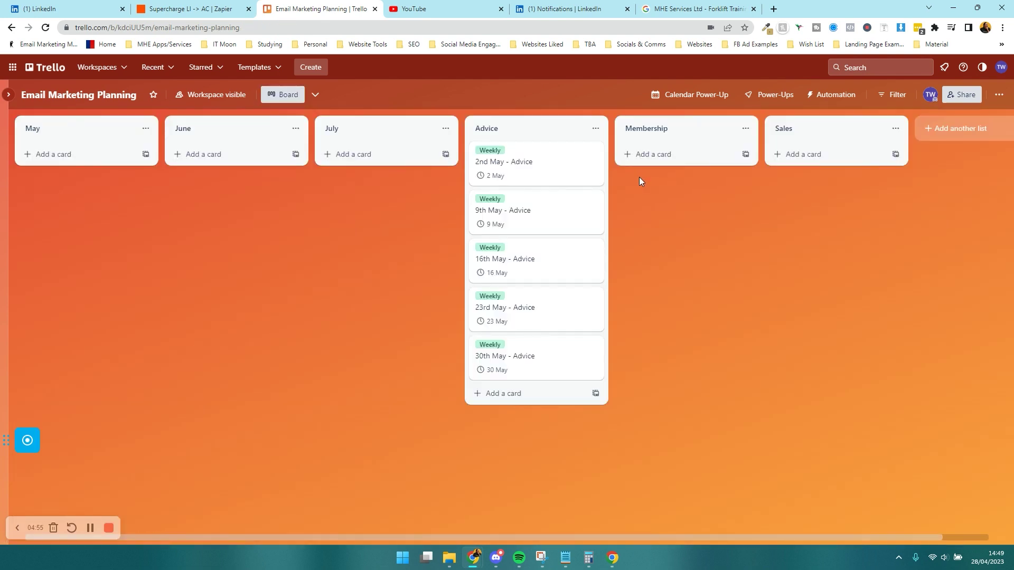
Add a card titled "7th May - Membership Recap" to the Membership list
left_click(683, 154)
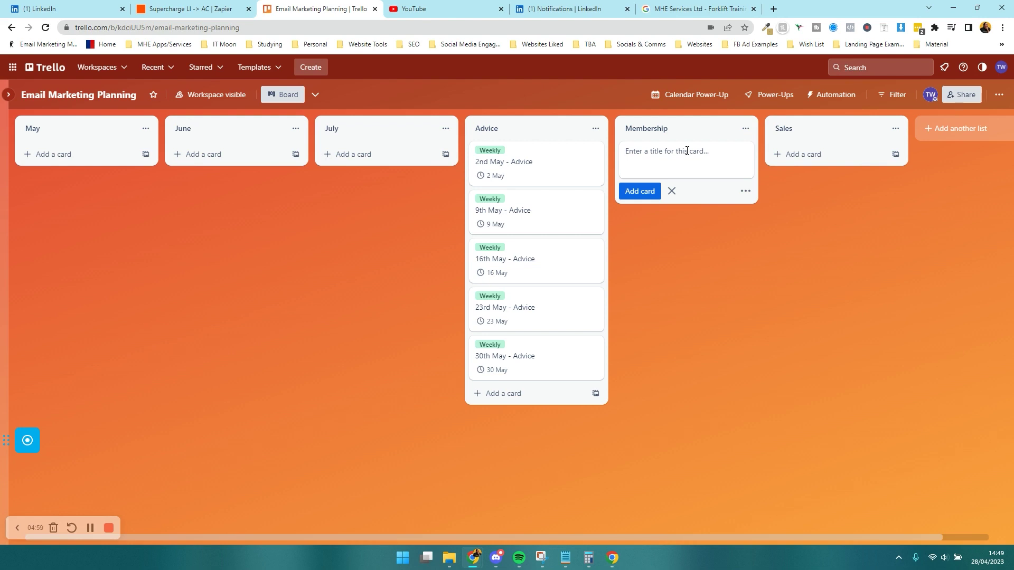
left_click(987, 558)
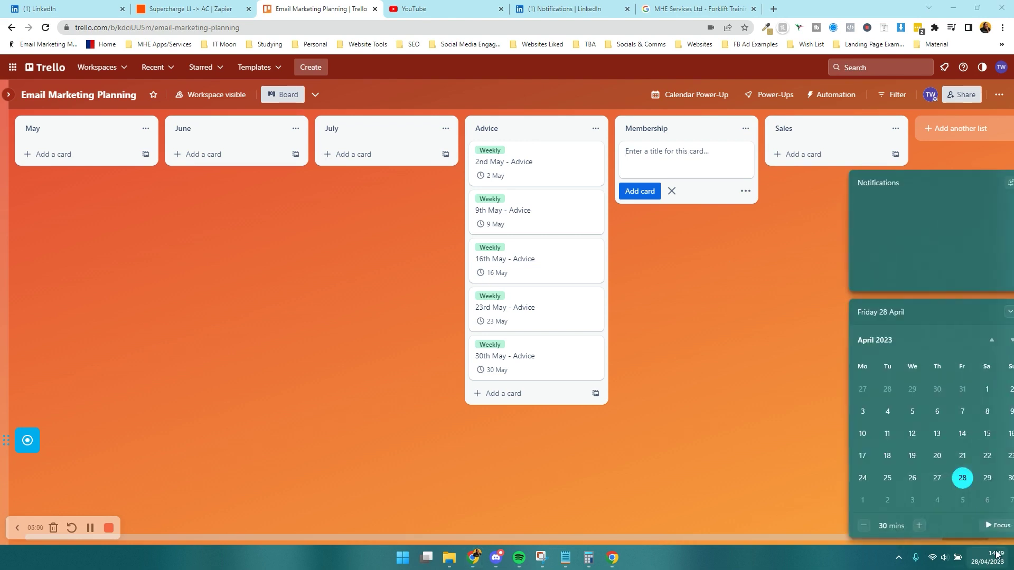
left_click(664, 152)
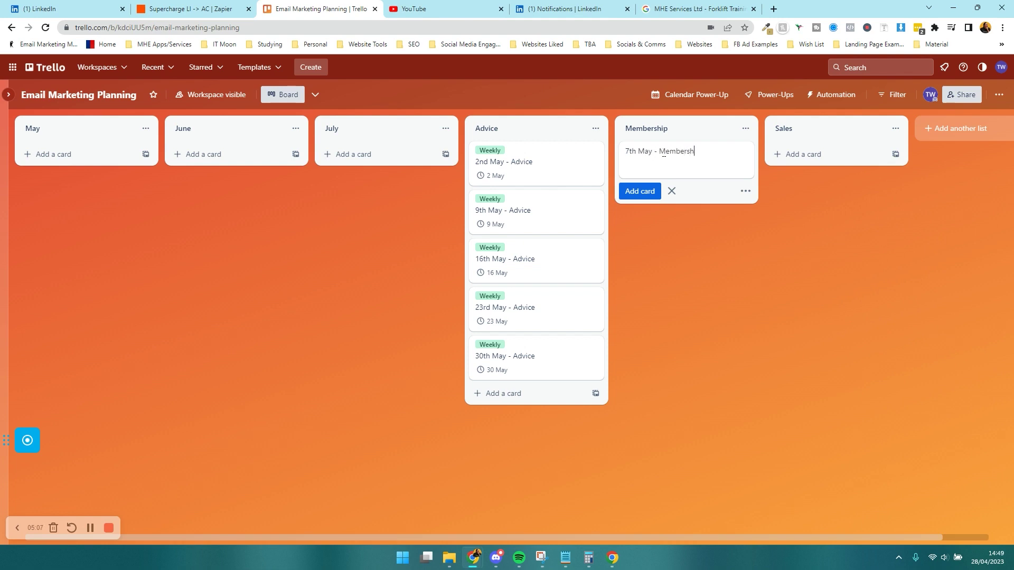
key("Return")
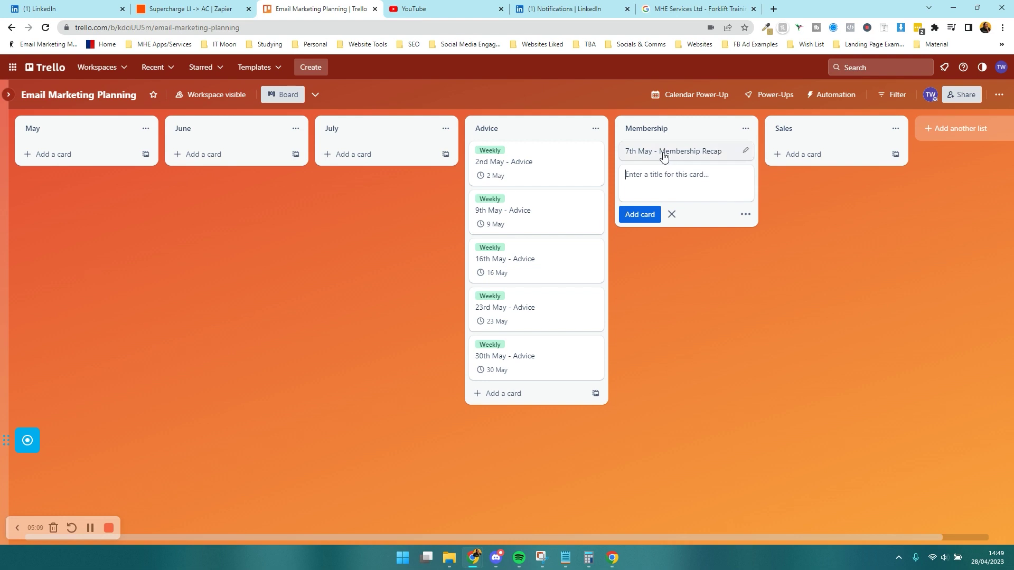
right_click(664, 152)
left_click(731, 273)
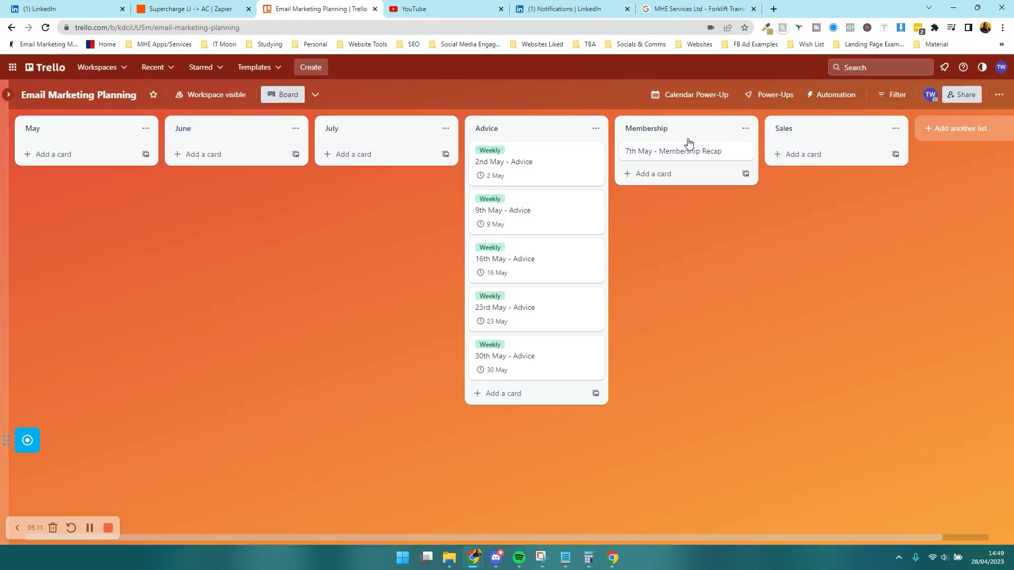
Name the yellow label "Membership" and apply it to the "7th May - Membership Recap" card
left_click(688, 149)
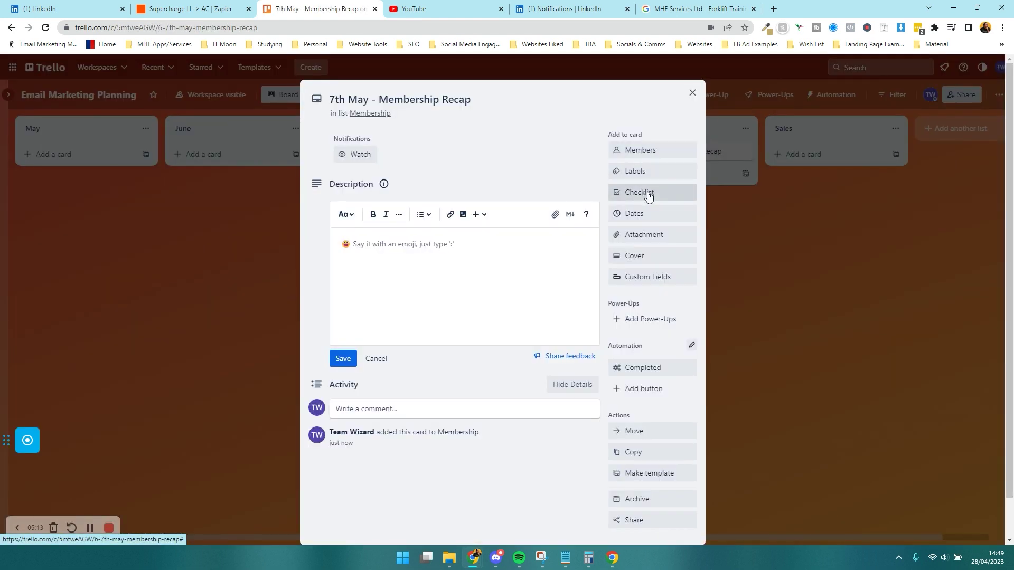
left_click(640, 172)
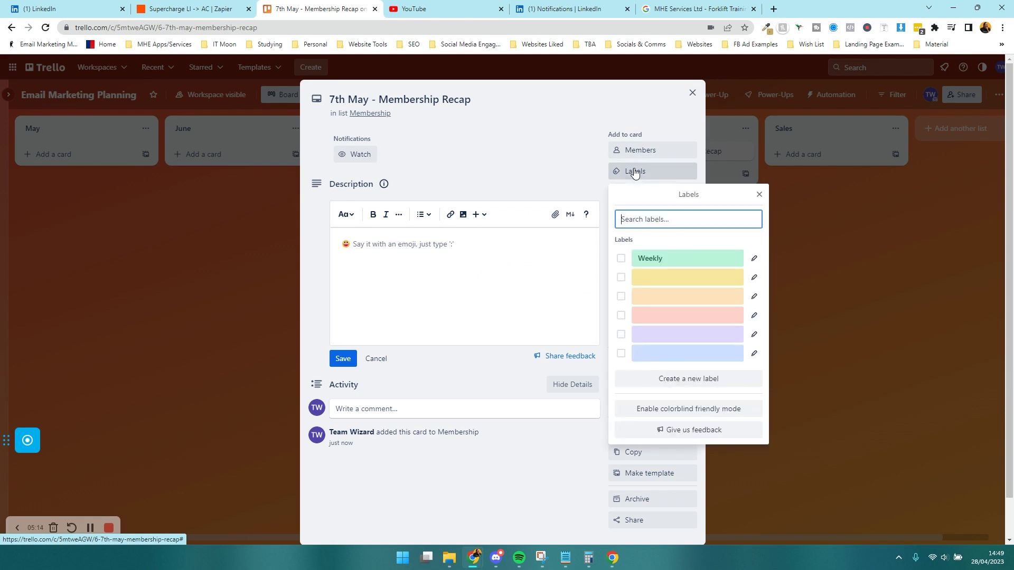
left_click(755, 278)
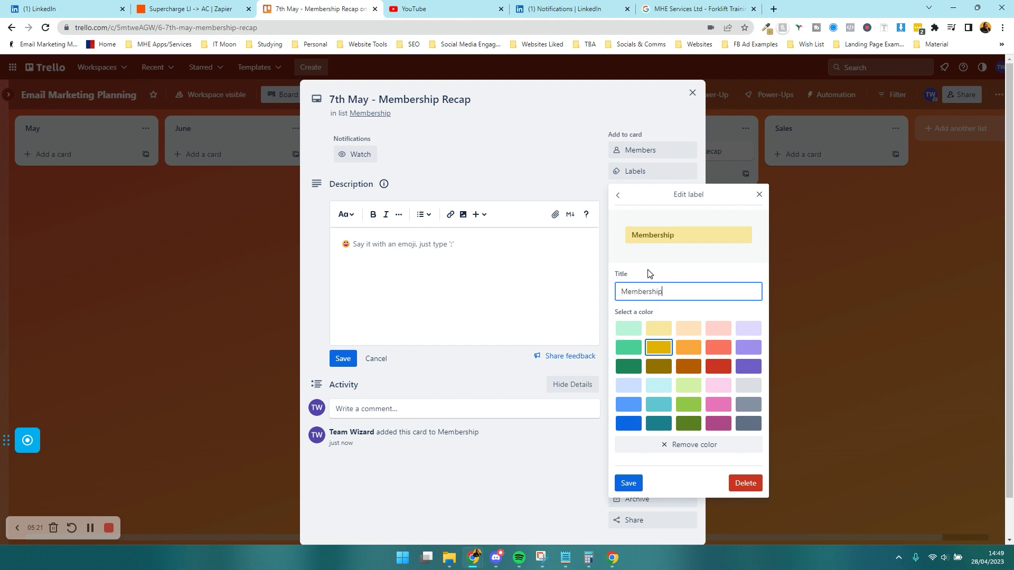
left_click(629, 483)
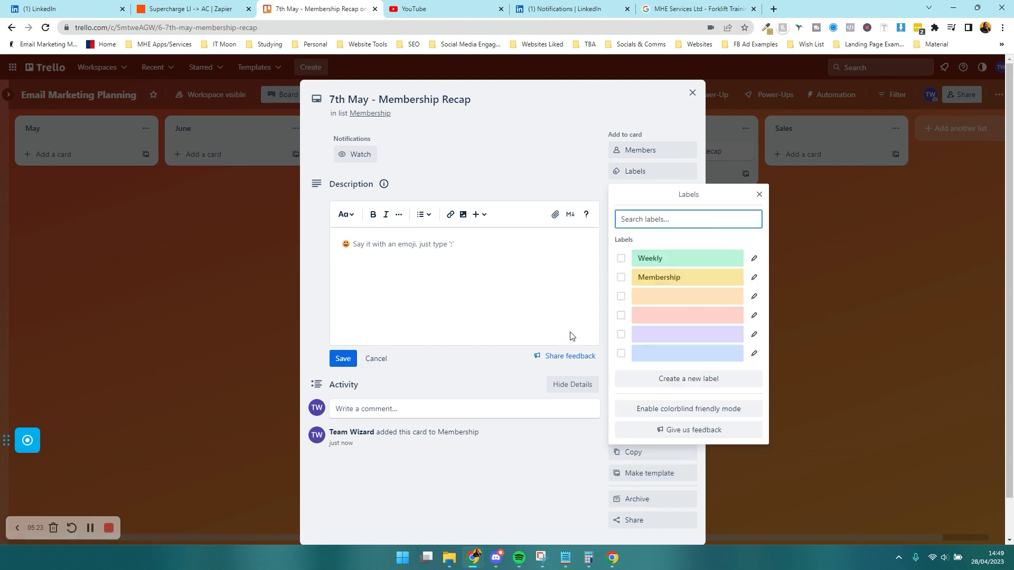
left_click(627, 278)
left_click(535, 179)
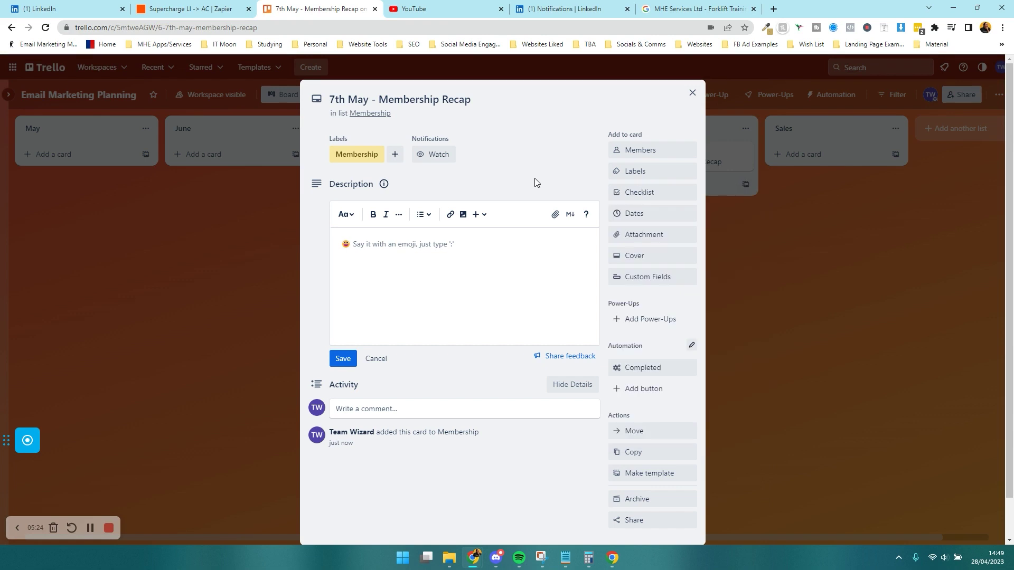
Set the due date of the "7th May - Membership Recap" card to 07/05/2023 at 08:00
left_click(634, 214)
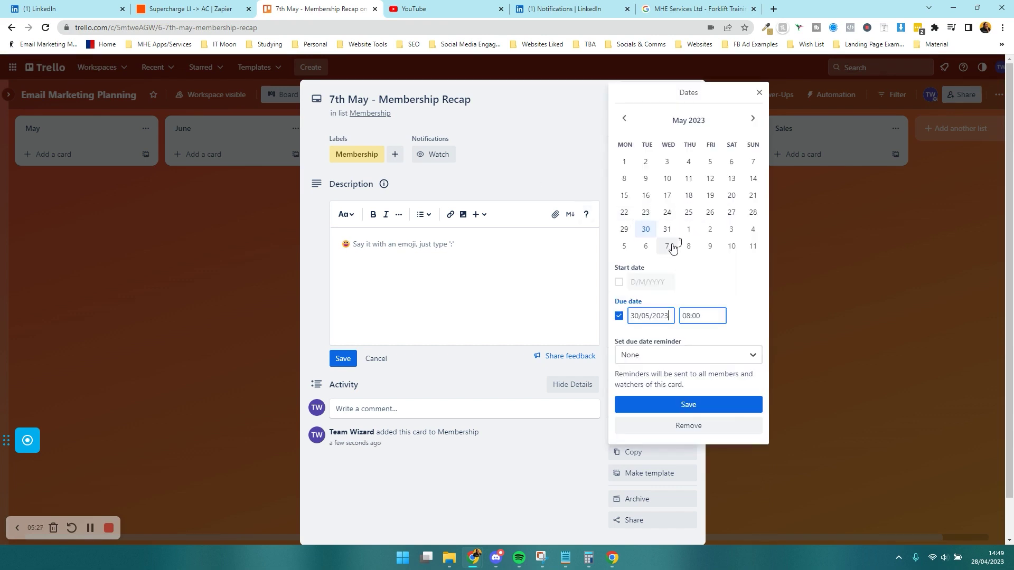
left_click(750, 230)
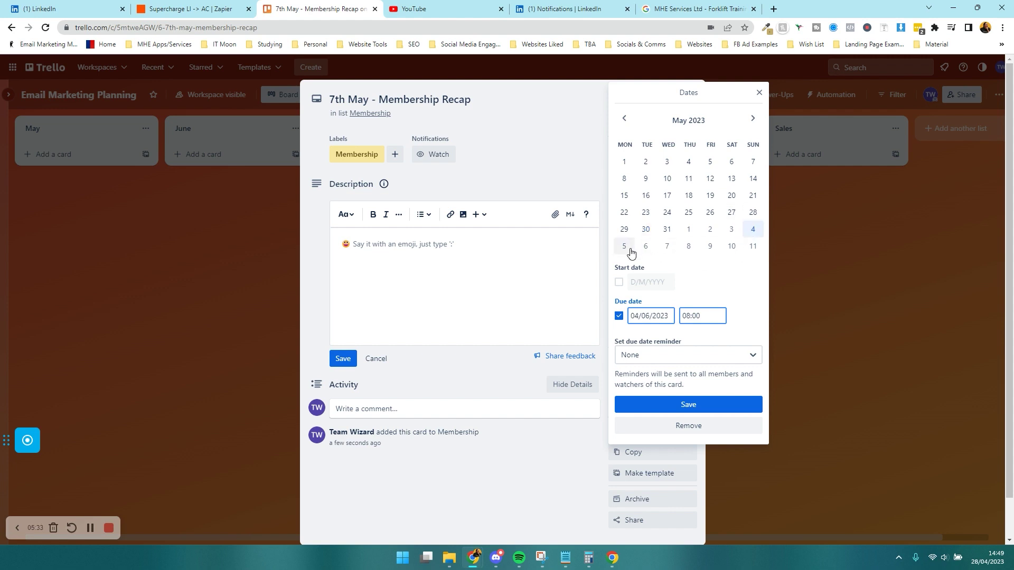
left_click(752, 161)
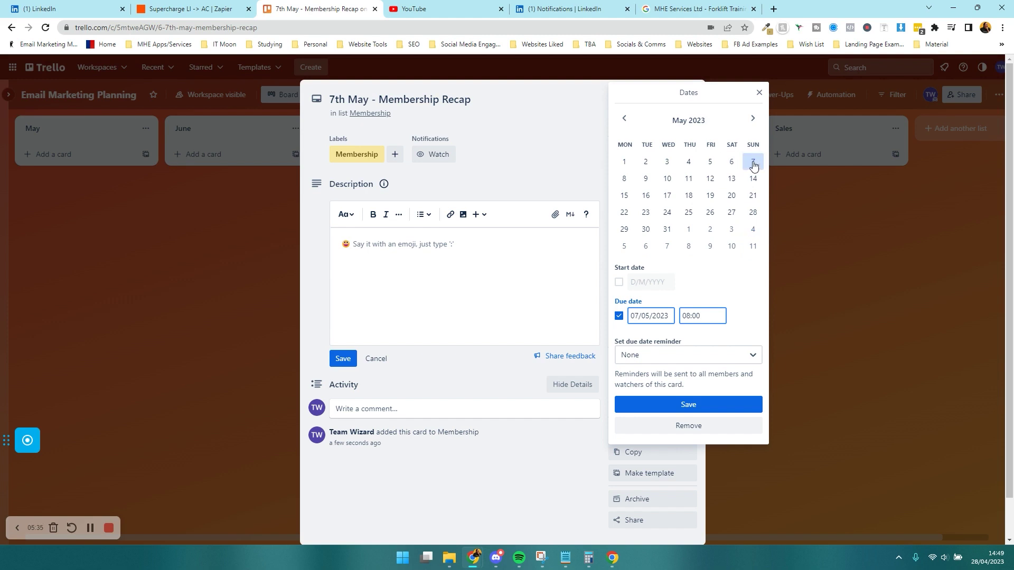
left_click(701, 404)
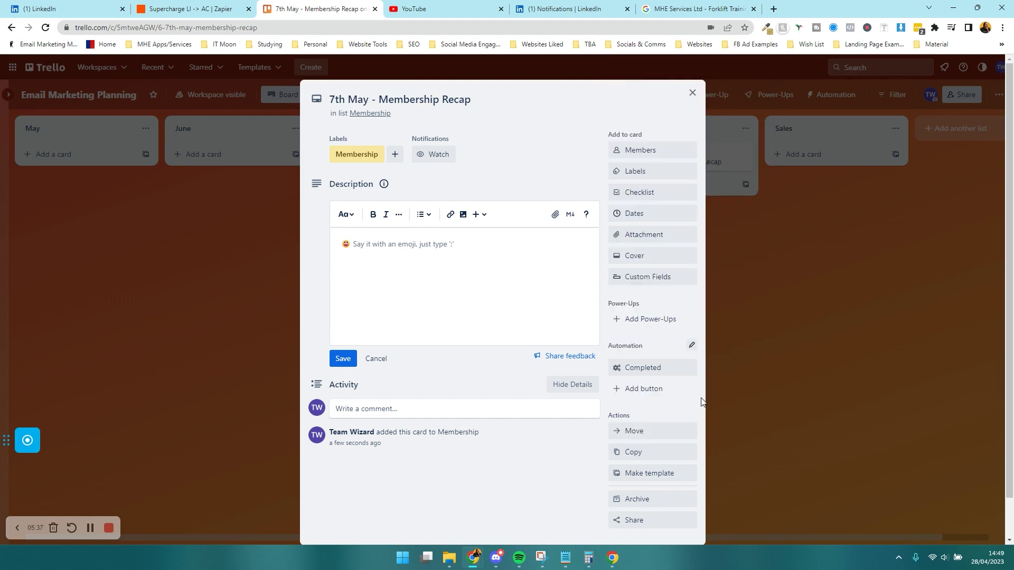
left_click(779, 334)
Copy the "7th May - Membership Recap" card within the Membership list as "14th May - Membership Recap", keeping its label
right_click(718, 172)
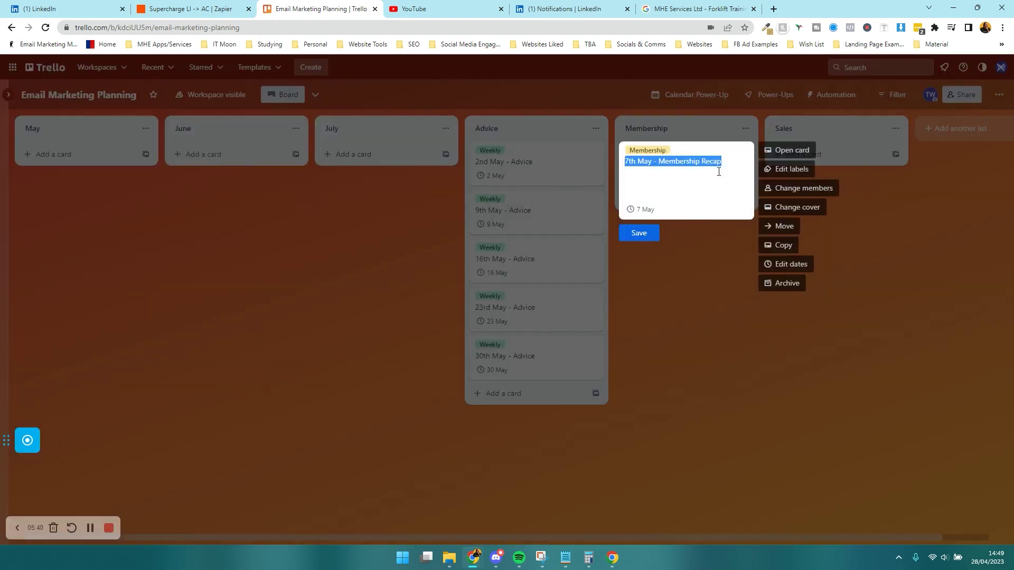
left_click(795, 246)
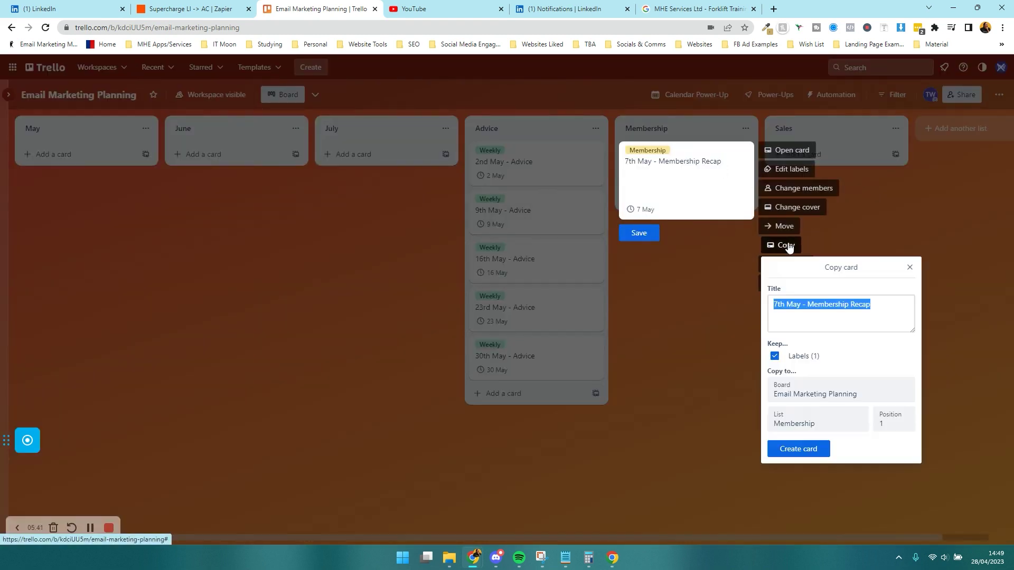
left_click(777, 301)
type("14")
left_click(798, 449)
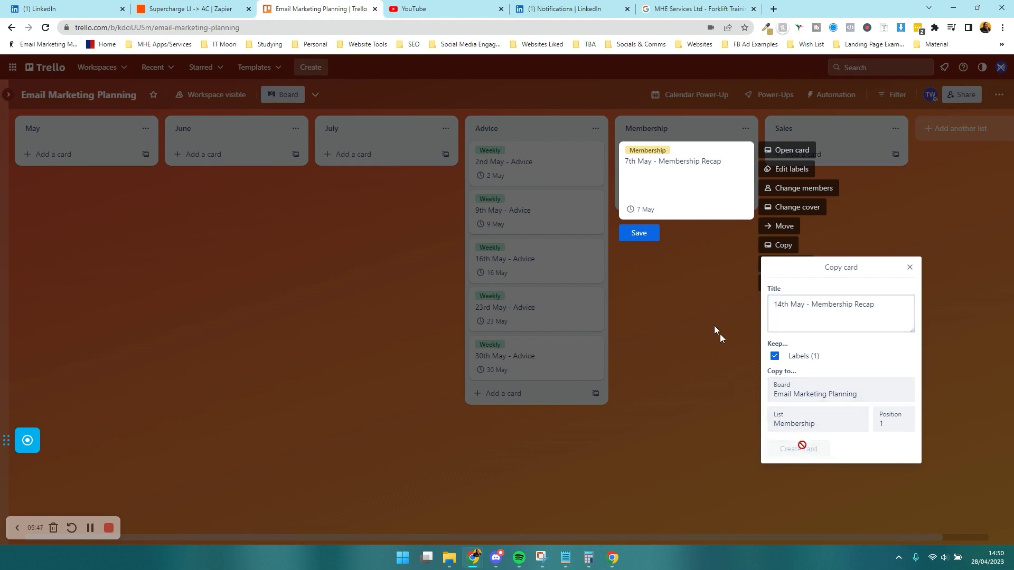
right_click(687, 211)
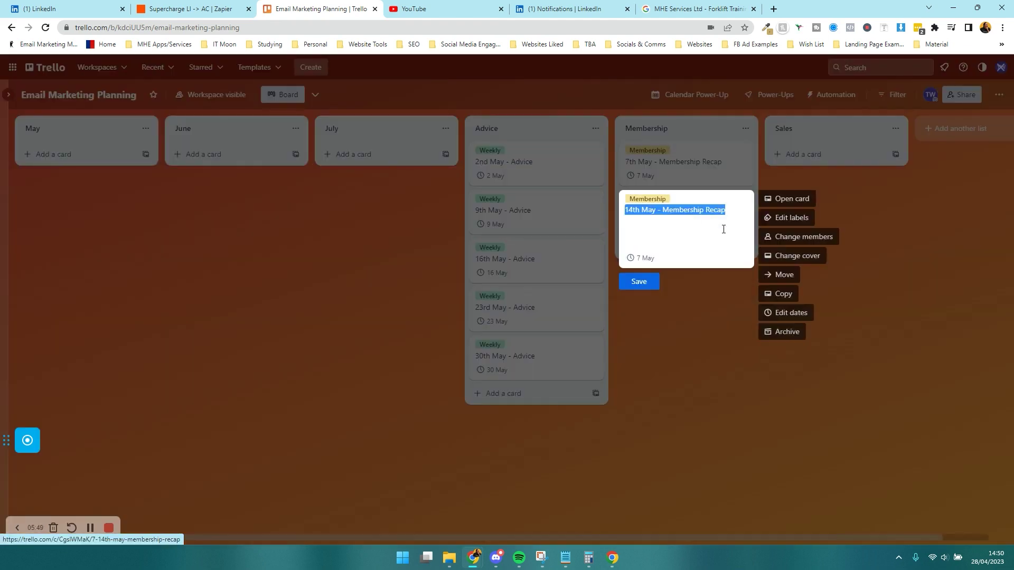
left_click(787, 294)
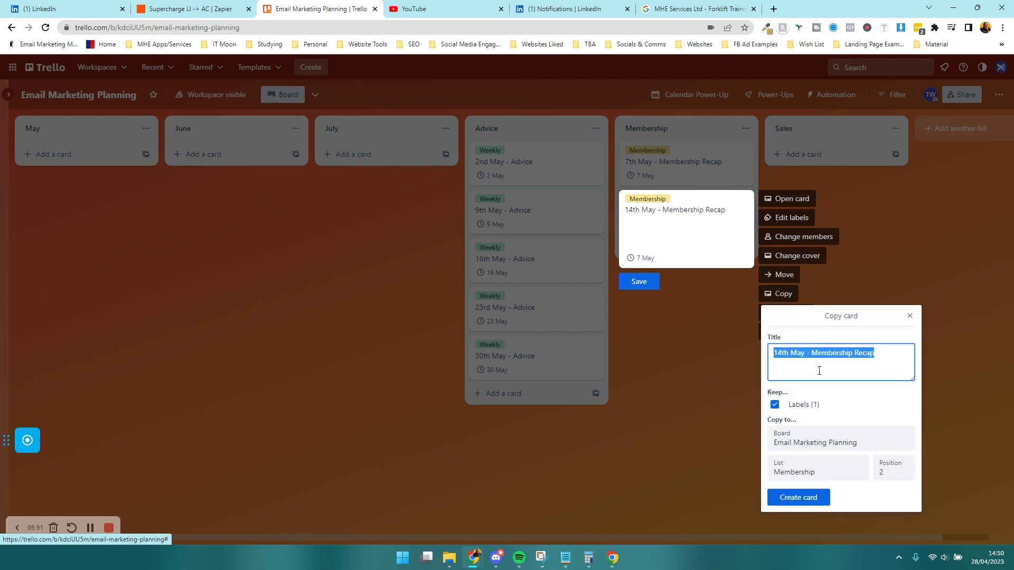
left_click(792, 353)
key("BackSpace")
type("21st")
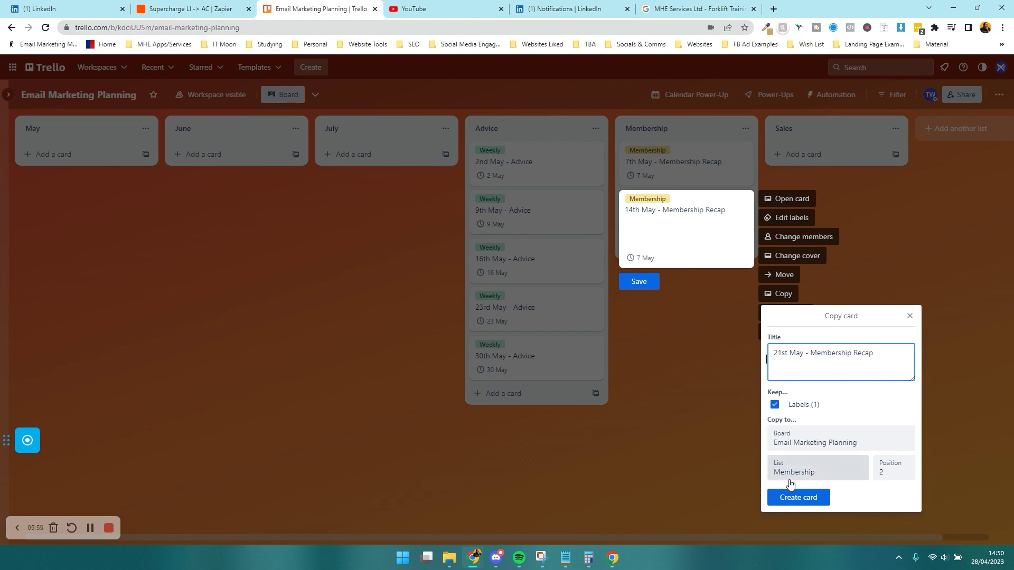
left_click(654, 286)
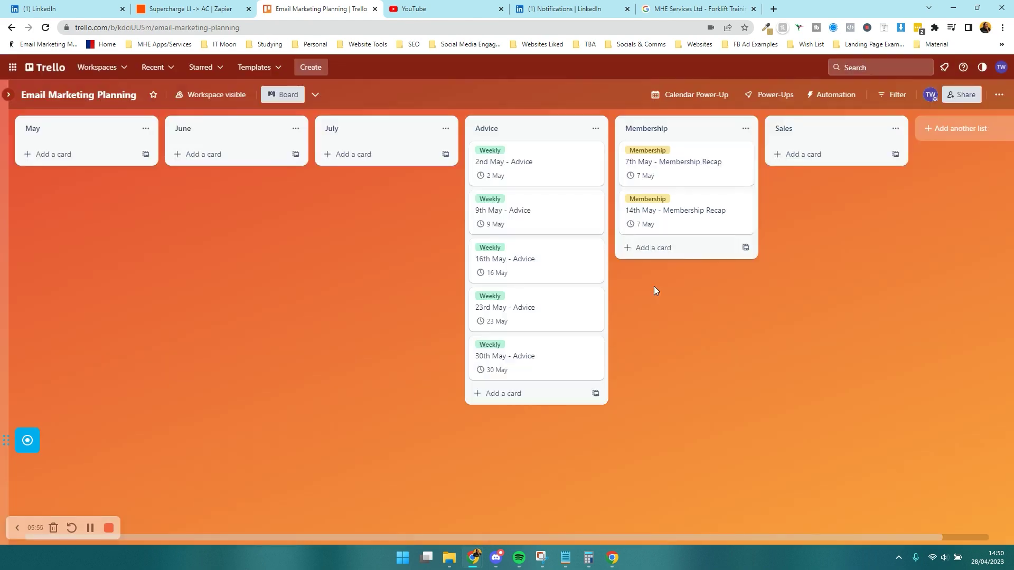
left_click(689, 251)
left_click(725, 309)
Copy the "14th May - Membership Recap" card within the Membership list as "21st May - Membership Recap", keeping its label
right_click(690, 232)
left_click(782, 294)
left_click(807, 354)
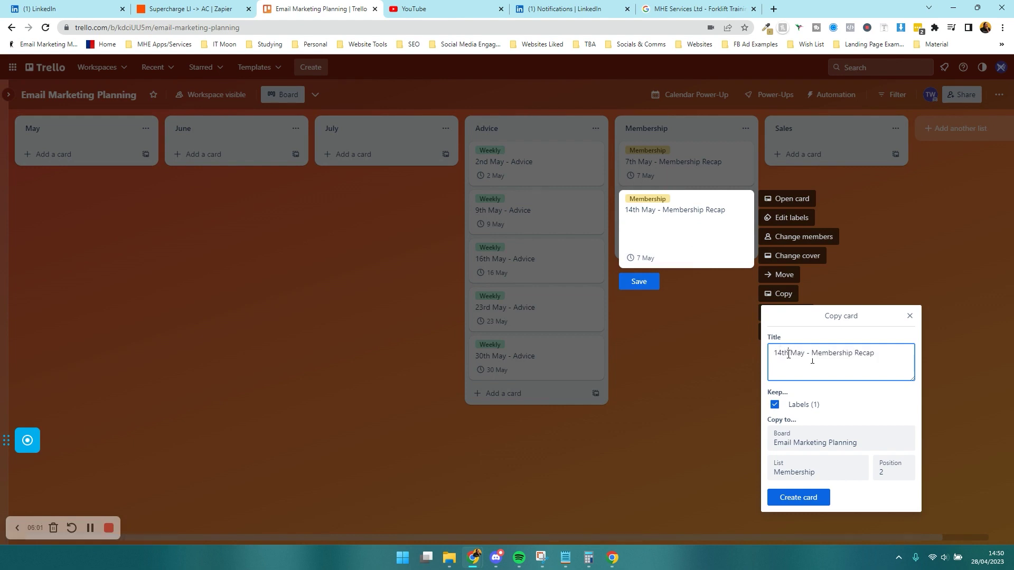
type("17t")
key("BackSpace")
key("BackSpace")
key("BackSpace")
type("21st")
left_click(801, 496)
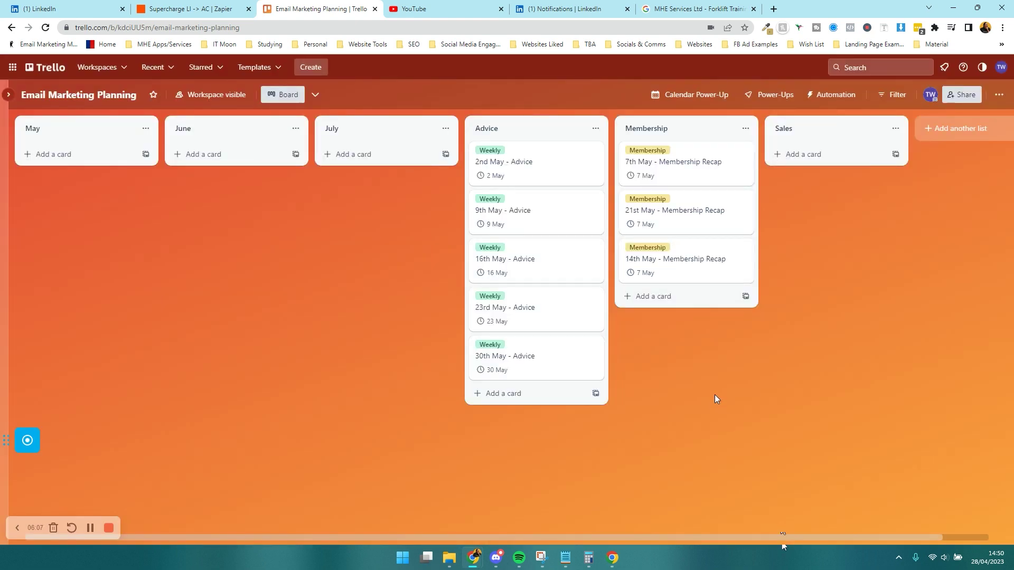
Check the May 2023 Sundays in the system calendar and copy the 21st May card as "28th May - Membership Recap", placed below it
left_click(986, 558)
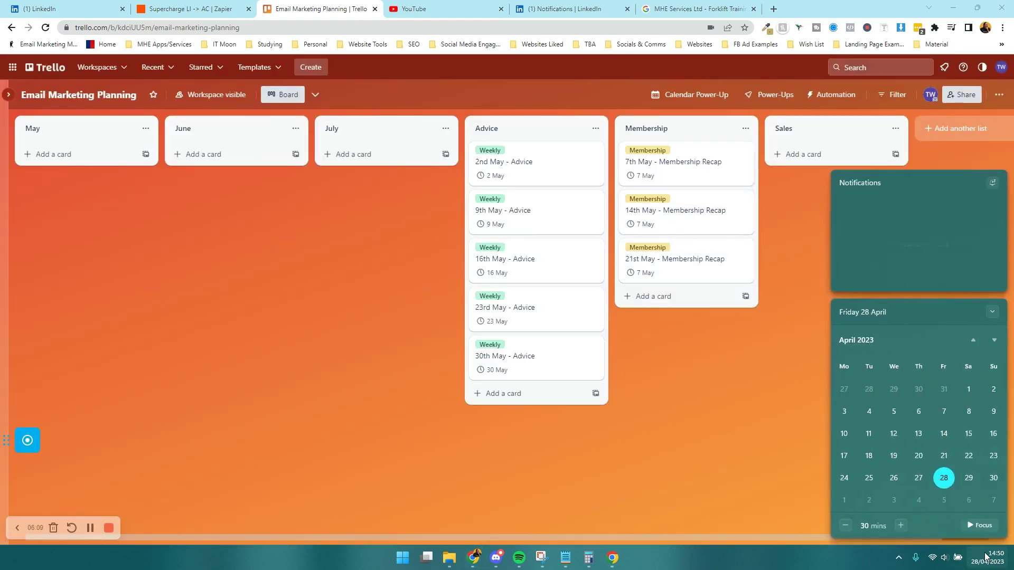
left_click(995, 340)
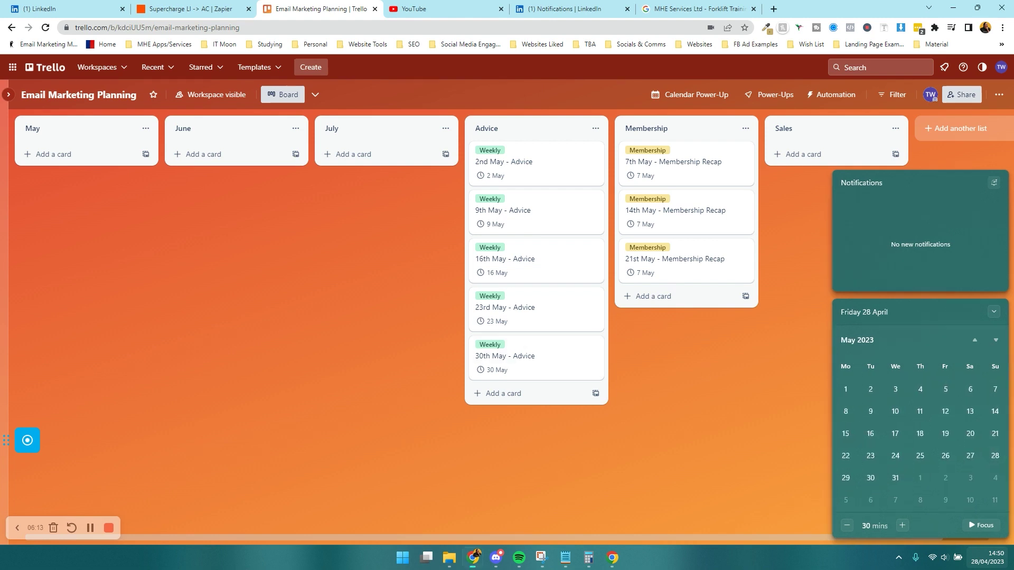
right_click(702, 261)
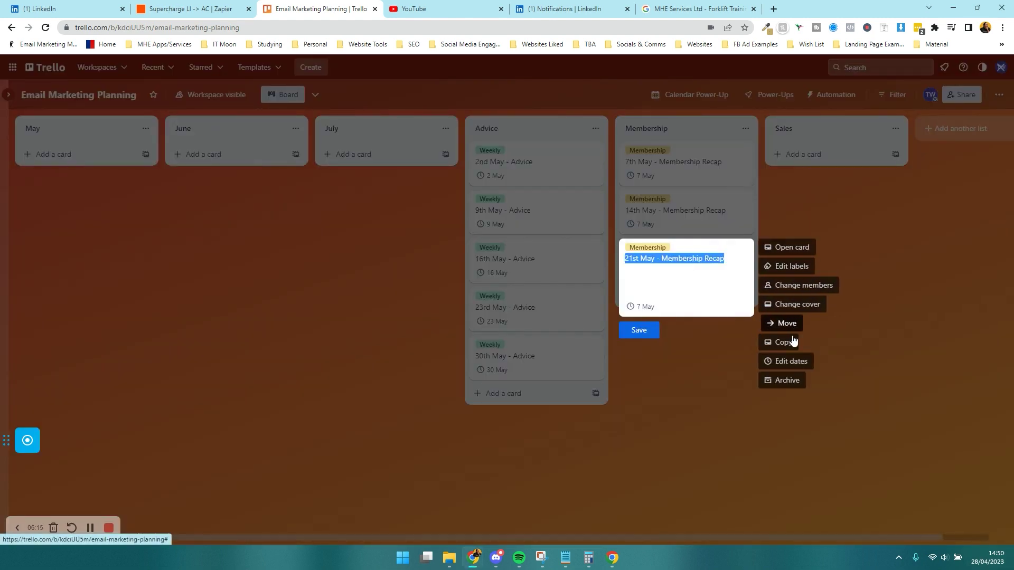
left_click(787, 343)
left_click(791, 171)
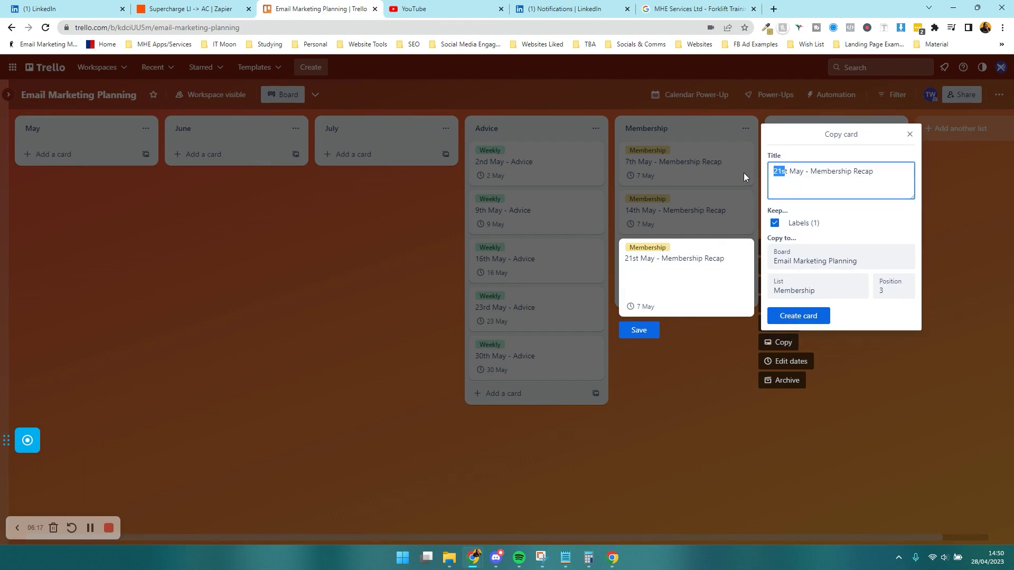
type("28th")
left_click(799, 316)
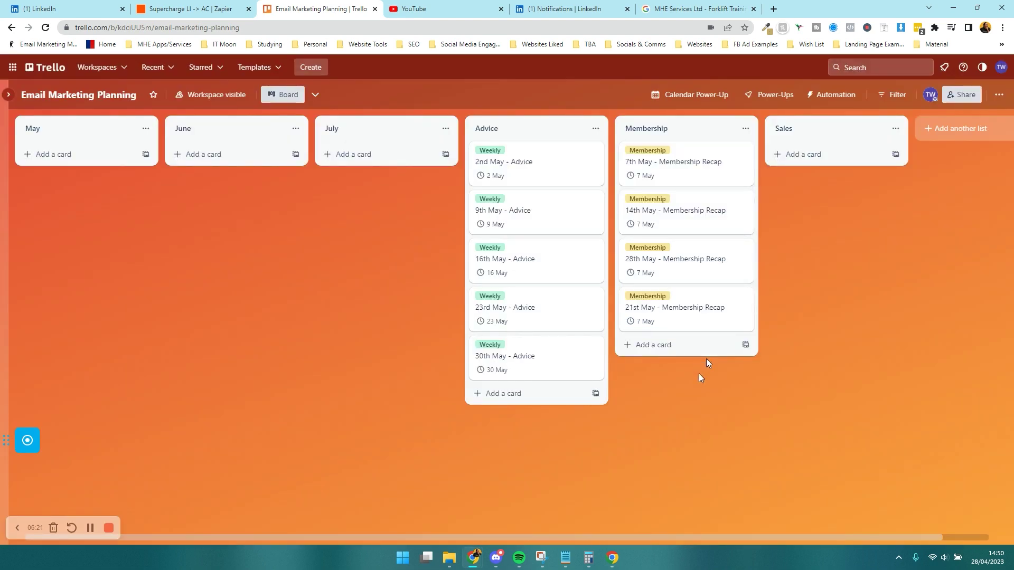
left_click_drag(674, 253, 679, 303)
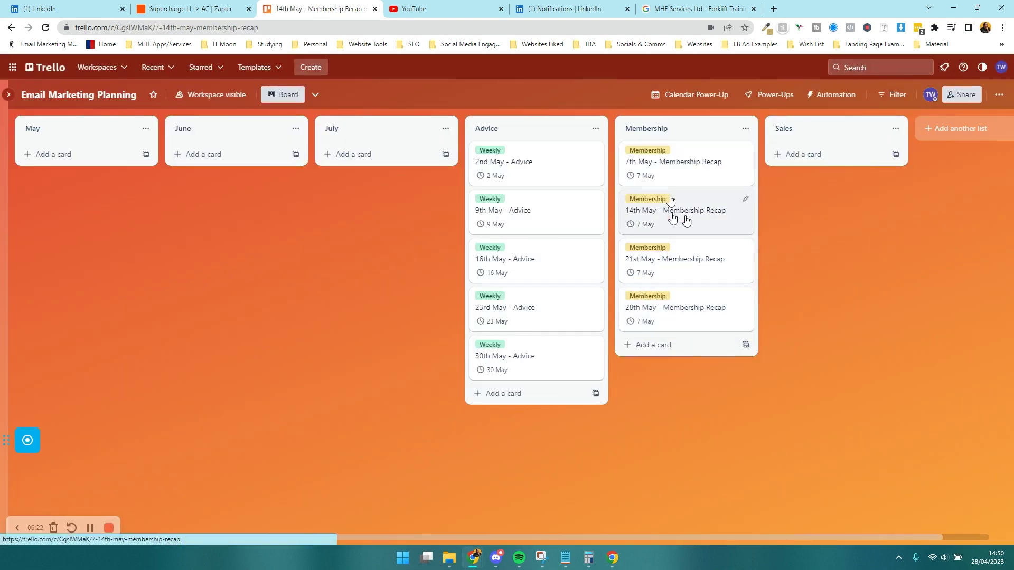
Set the due date of the "14th May - Membership Recap" card to 14/05/2023 at 08:00
left_click(686, 221)
left_click(501, 155)
left_click(615, 263)
left_click(584, 489)
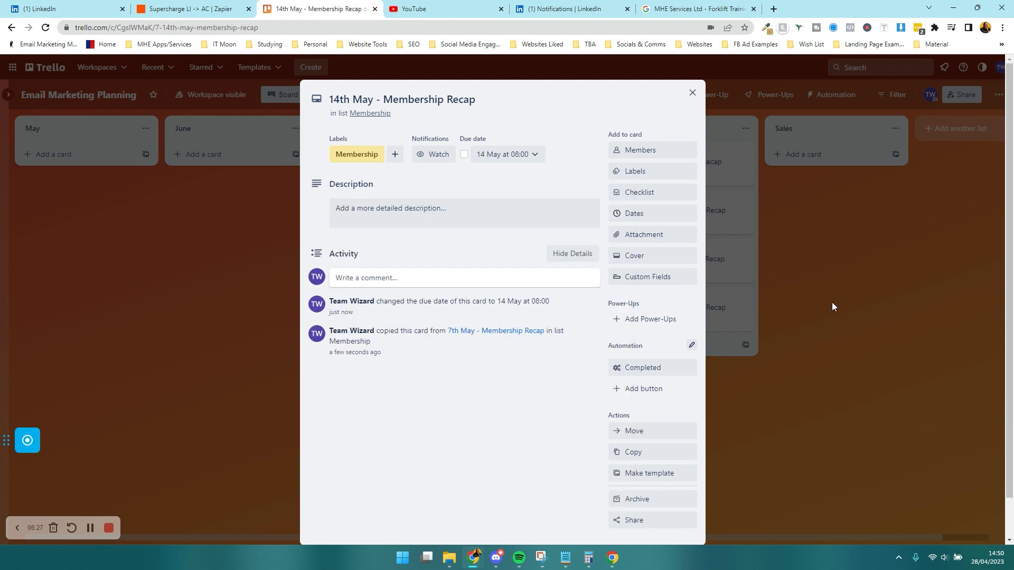
left_click(721, 264)
Set the due date of the "21st May - Membership Recap" card to 21/05/2023 at 08:00
left_click(685, 261)
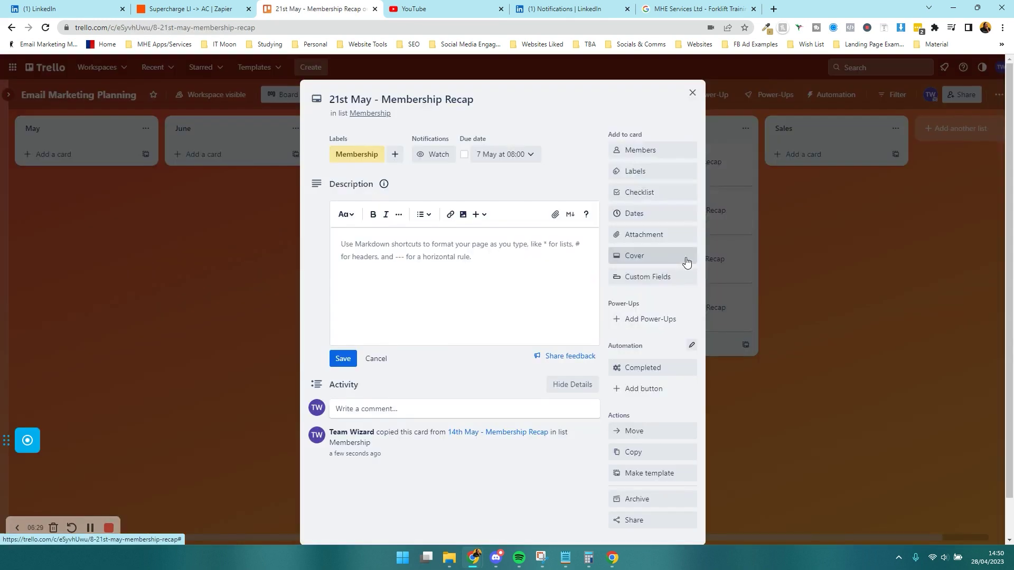
left_click(654, 213)
left_click(510, 172)
left_click(502, 154)
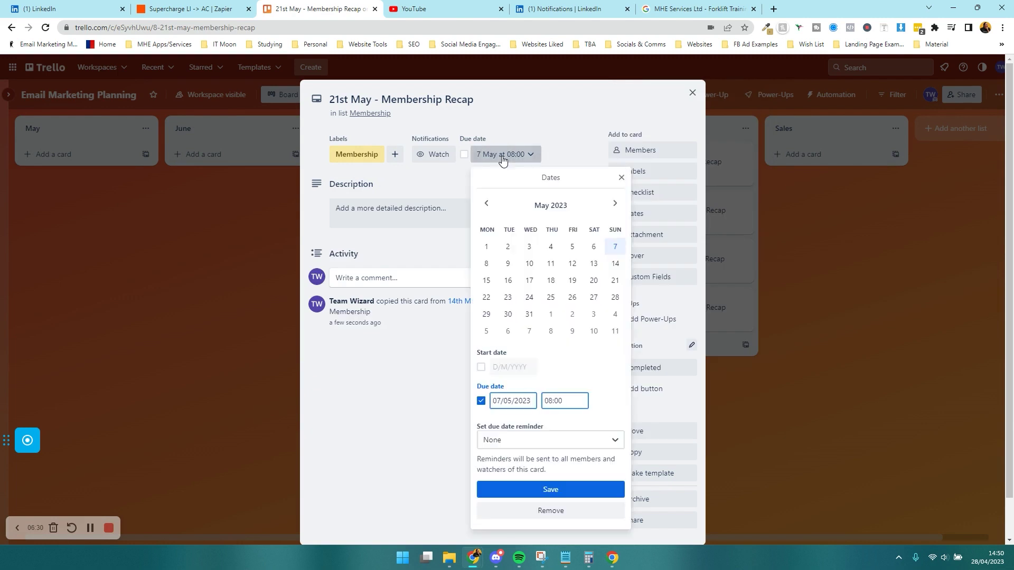
left_click(615, 280)
left_click(584, 497)
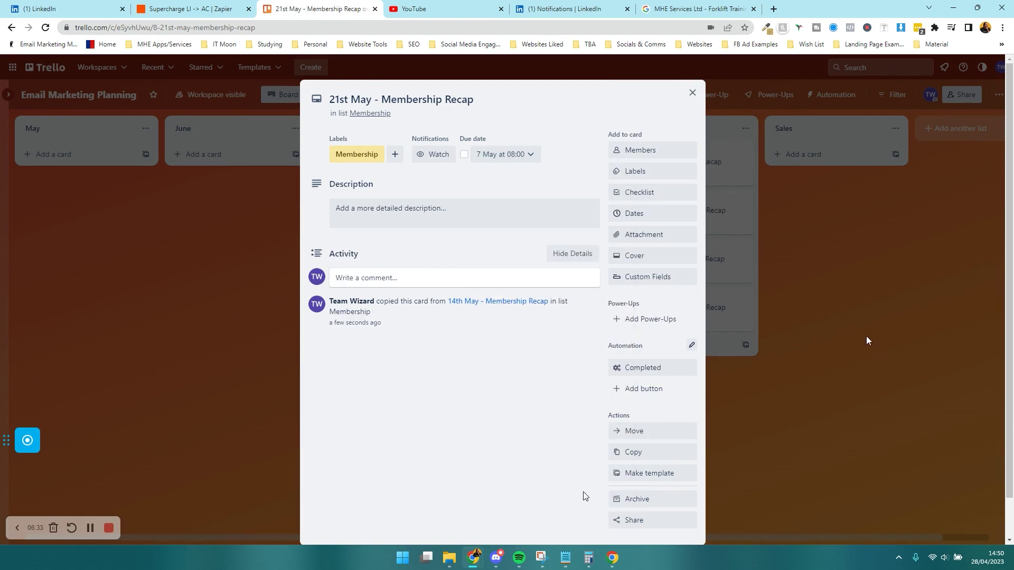
left_click(834, 332)
Set the due date of the "28th May - Membership Recap" card to 28/05/2023 at 08:00
left_click(666, 312)
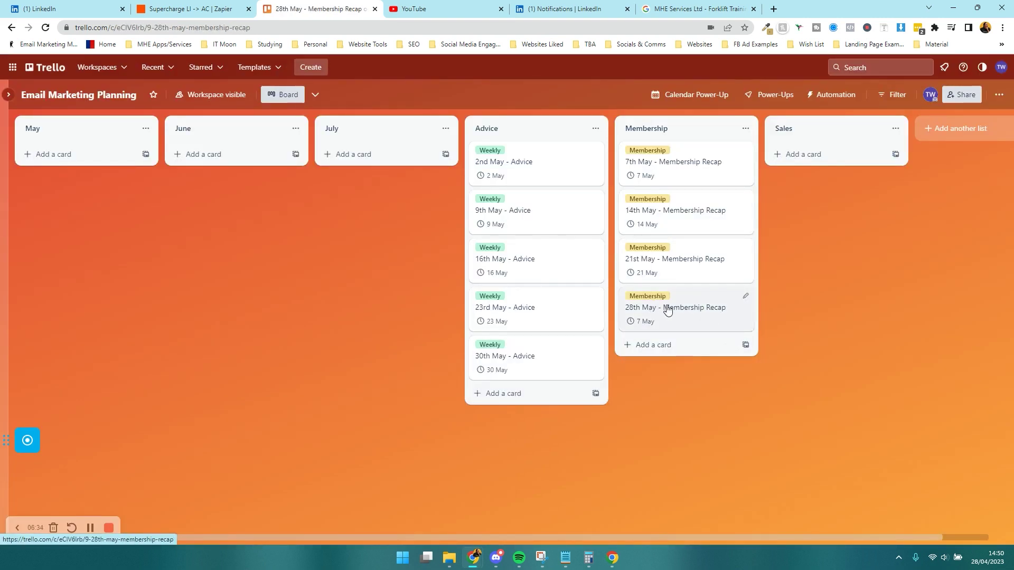
left_click(642, 212)
left_click(753, 212)
left_click(687, 405)
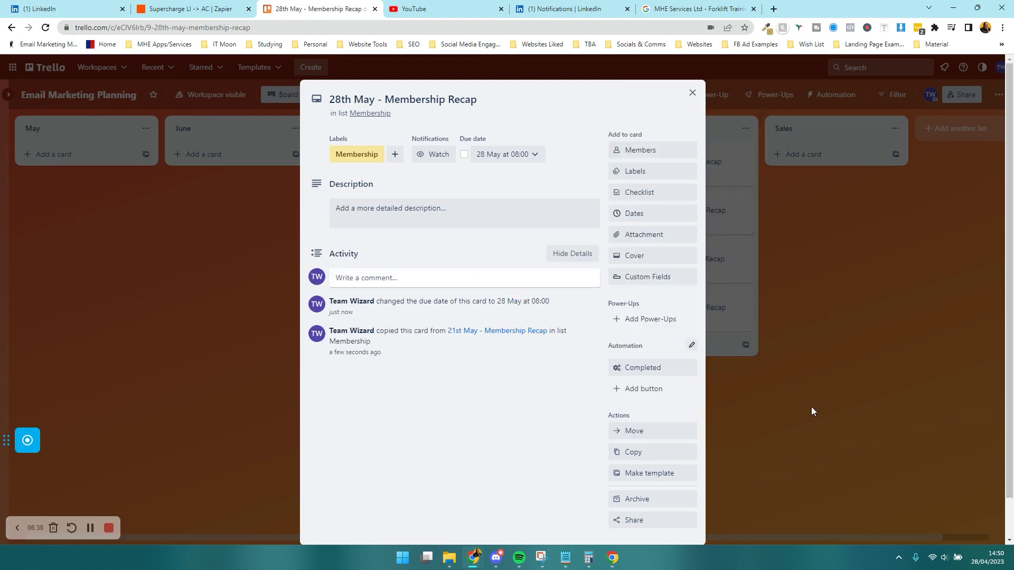
Review the May 2023 schedule of Advice and Membership emails in the Calendar Power-Up
left_click(812, 406)
left_click(715, 102)
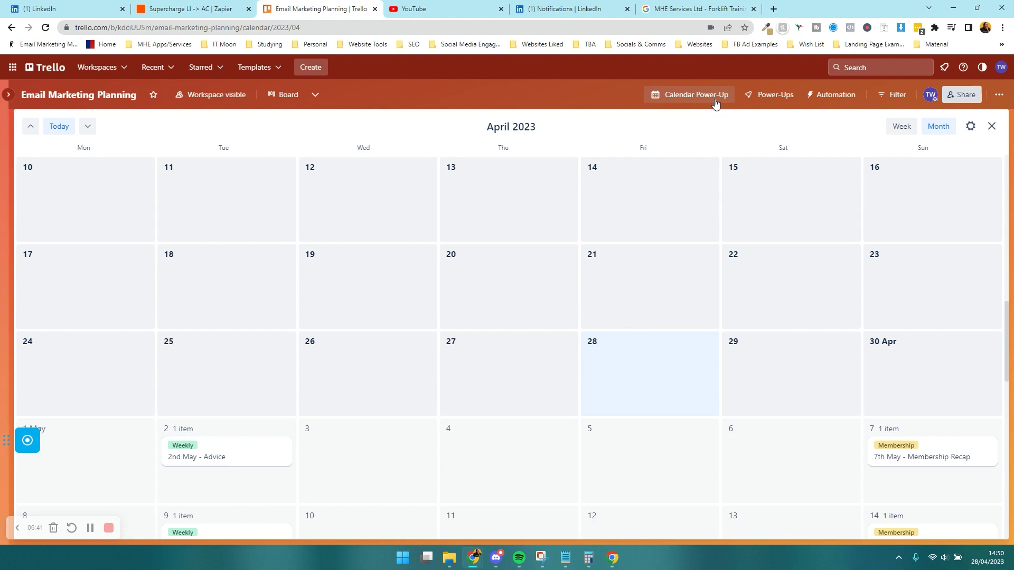
left_click(88, 126)
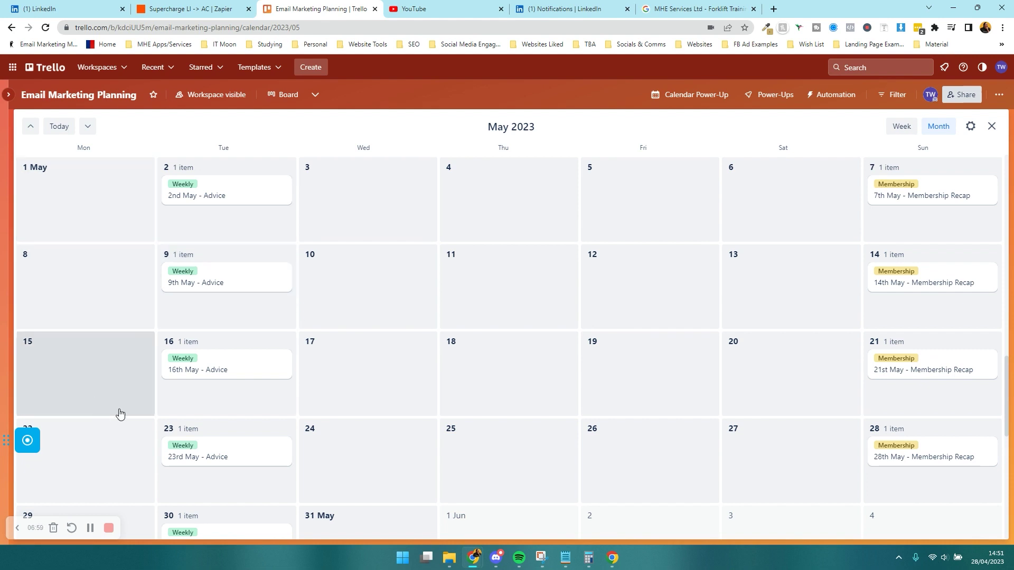
left_click(992, 127)
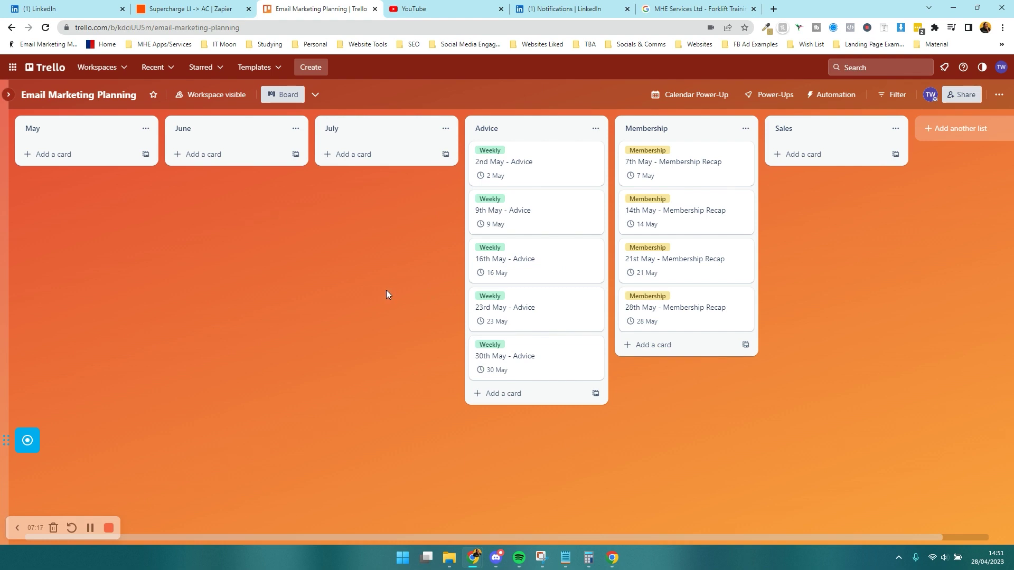
Rename the "2nd May - Advice" card as "2nd May - Google My Business", leaving its description empty
left_click(518, 184)
left_click(389, 99)
double_click(404, 97)
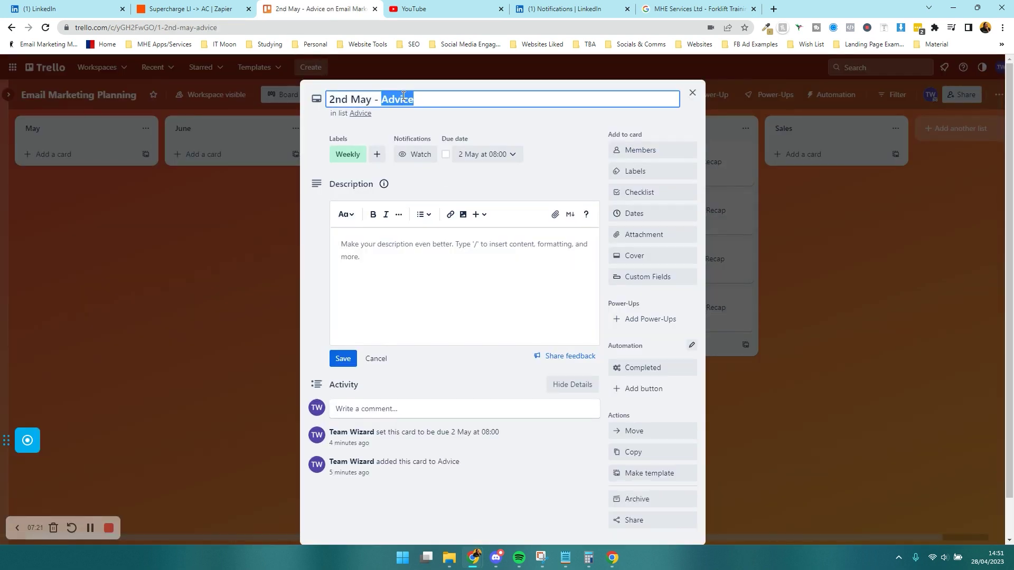
type("Googl")
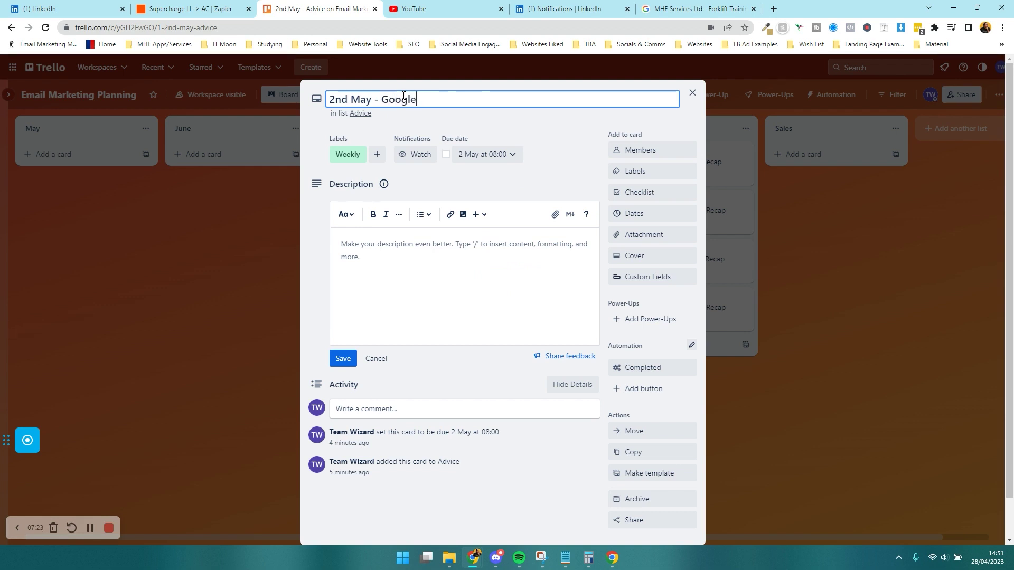
type("e My Business")
key("Return")
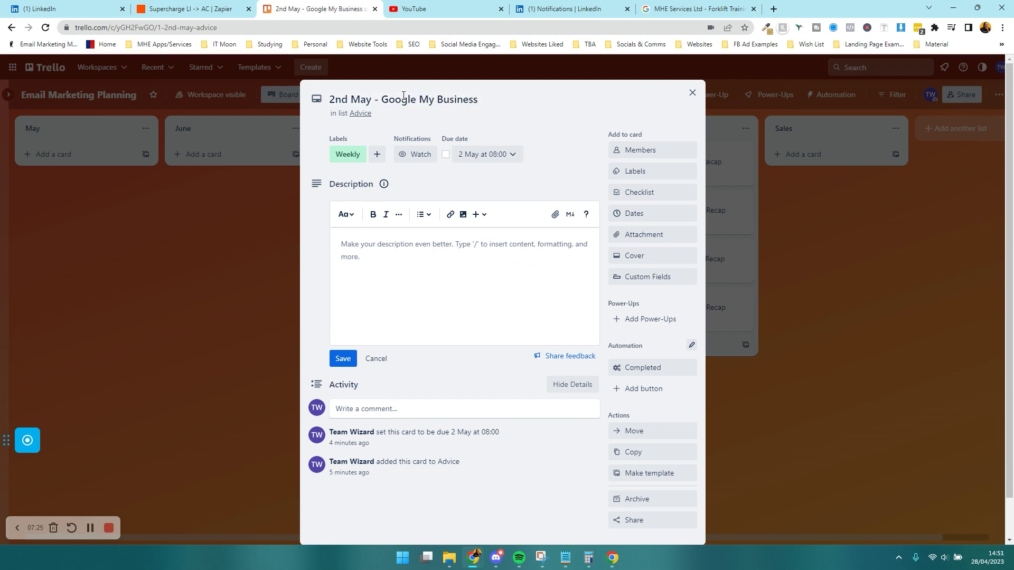
left_click(229, 245)
left_click(431, 220)
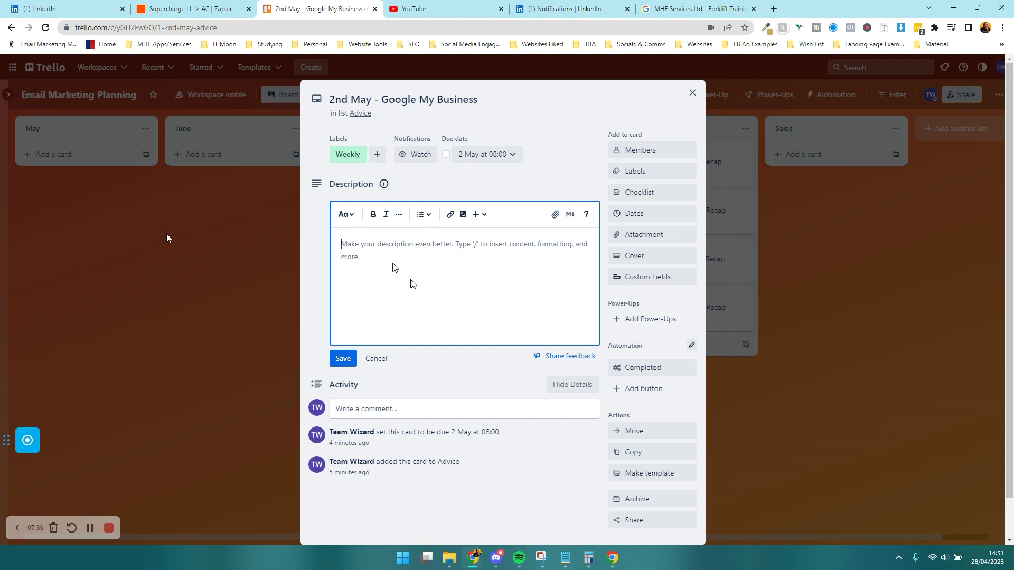
key("Escape")
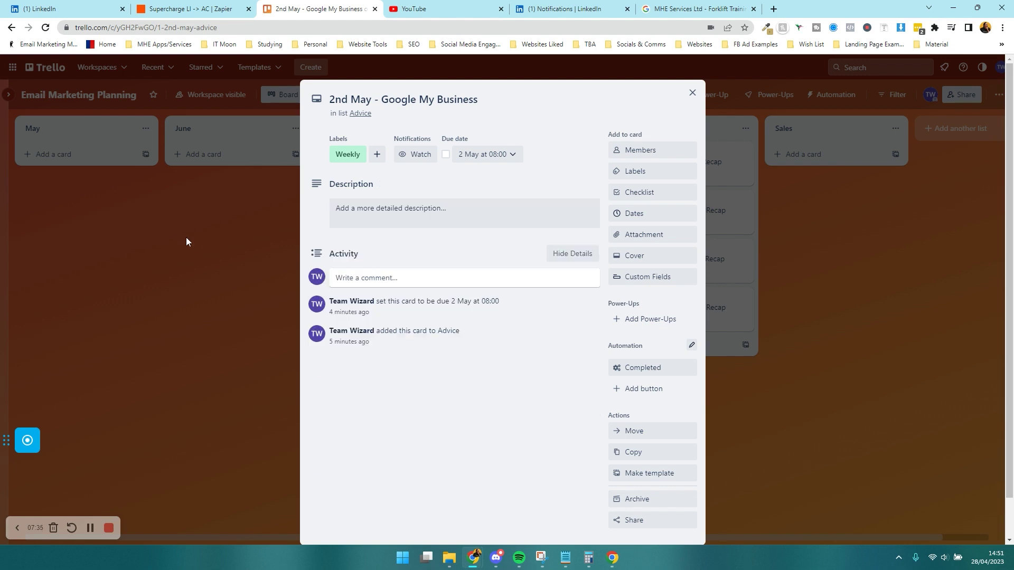
left_click(272, 244)
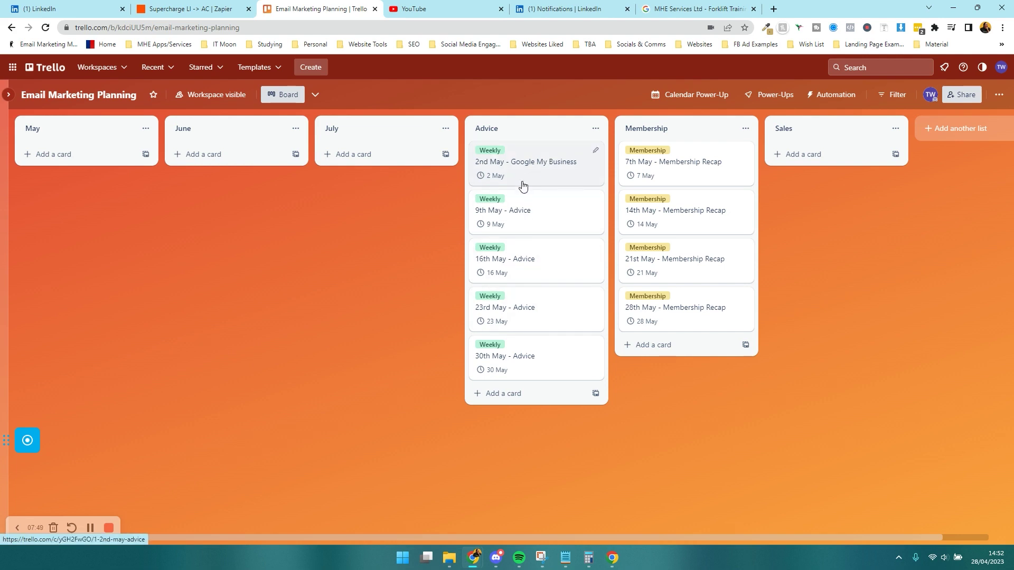
Archive the "9th May - Advice" card from the May 2023 month of the Calendar Power-Up
left_click(692, 95)
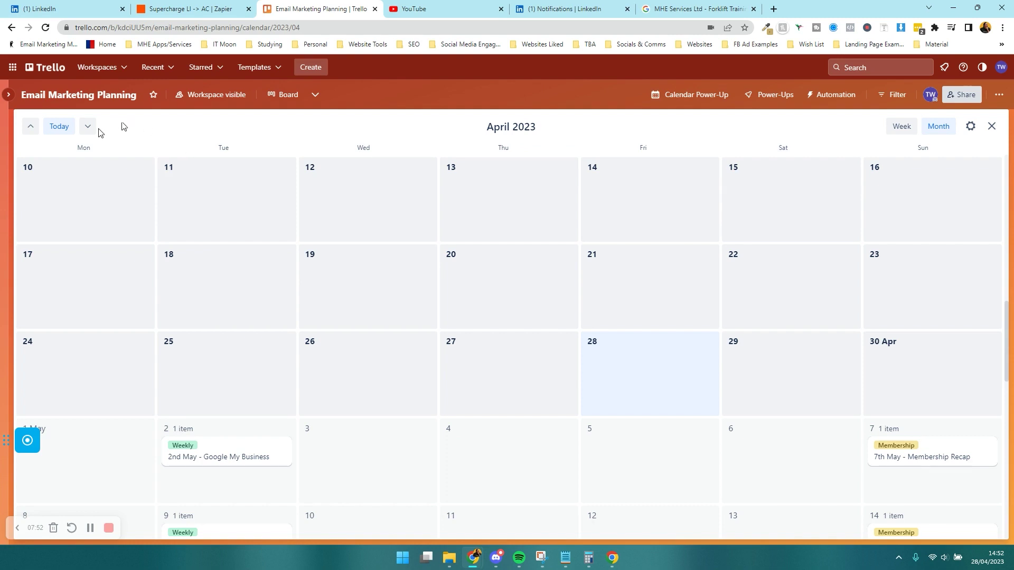
left_click(88, 126)
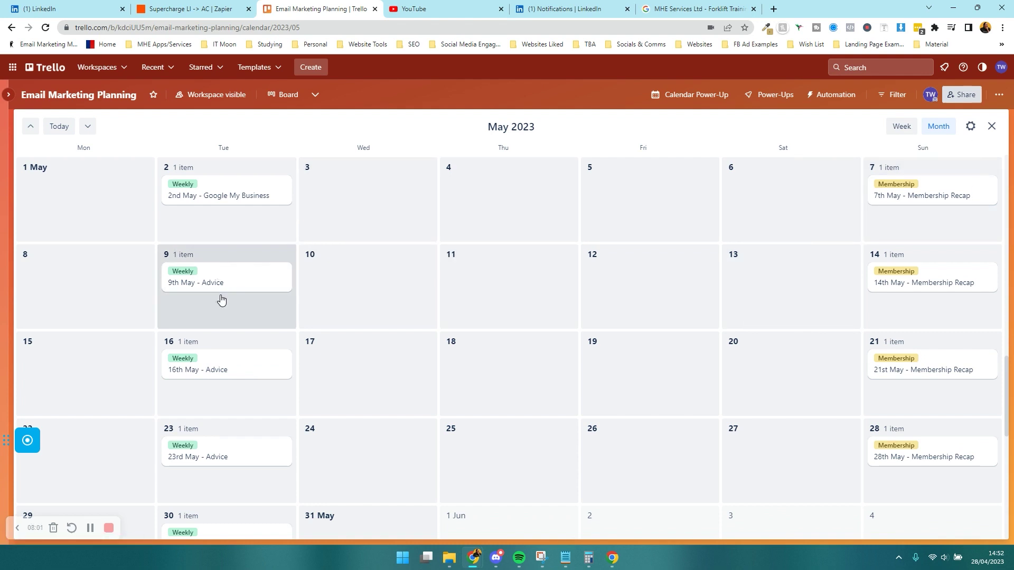
right_click(261, 282)
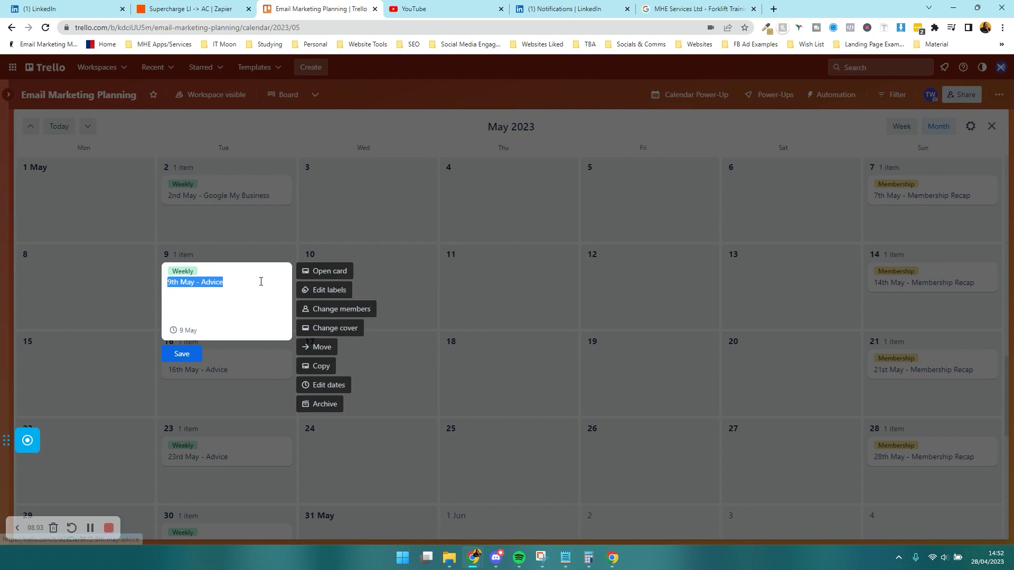
left_click(304, 407)
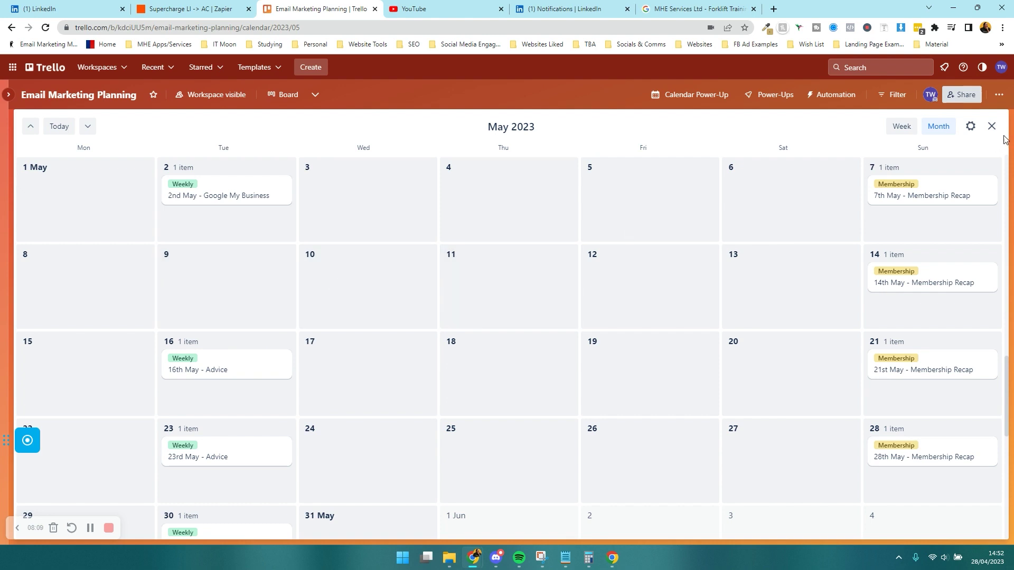
left_click(991, 126)
Add a "Launch Email 1" card to the Sales list and set its due date to 10/05/2023 at 08:00
left_click(853, 153)
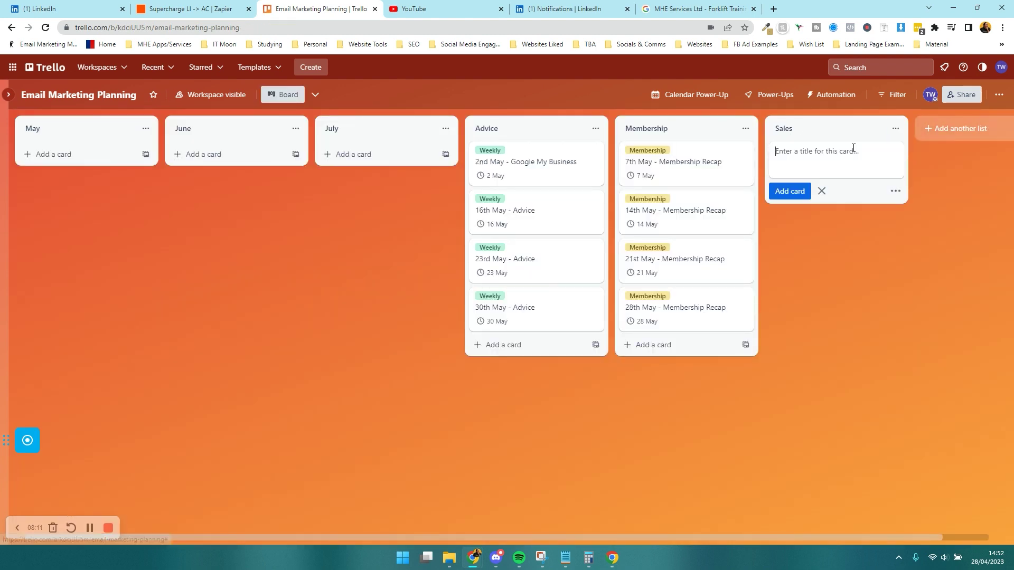
type("Launch Email 1")
key("Return")
left_click(852, 153)
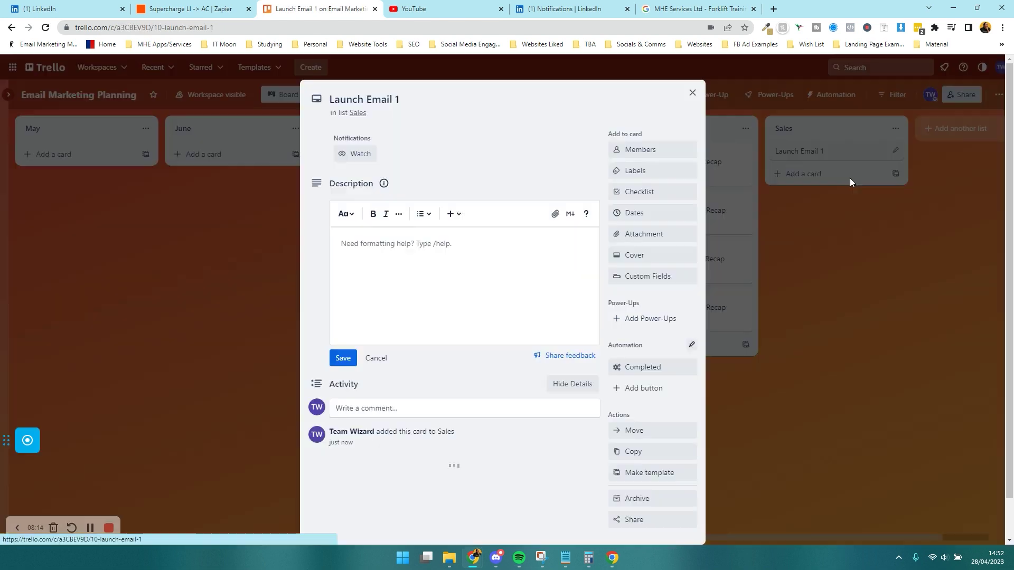
left_click(653, 214)
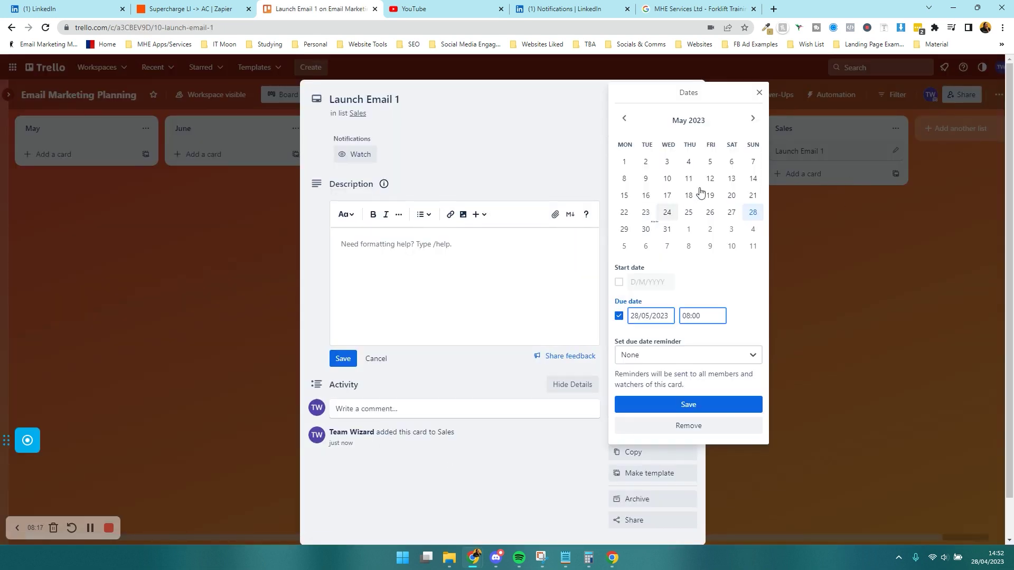
left_click(667, 179)
left_click(696, 405)
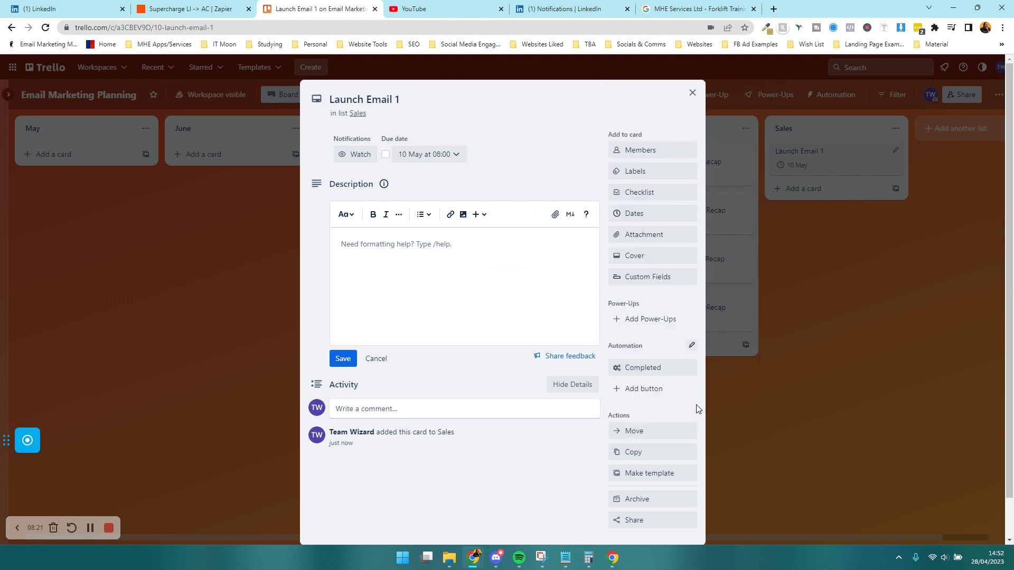
Title the blue label "Sales" and apply it to the "Launch Email 1" card
left_click(651, 172)
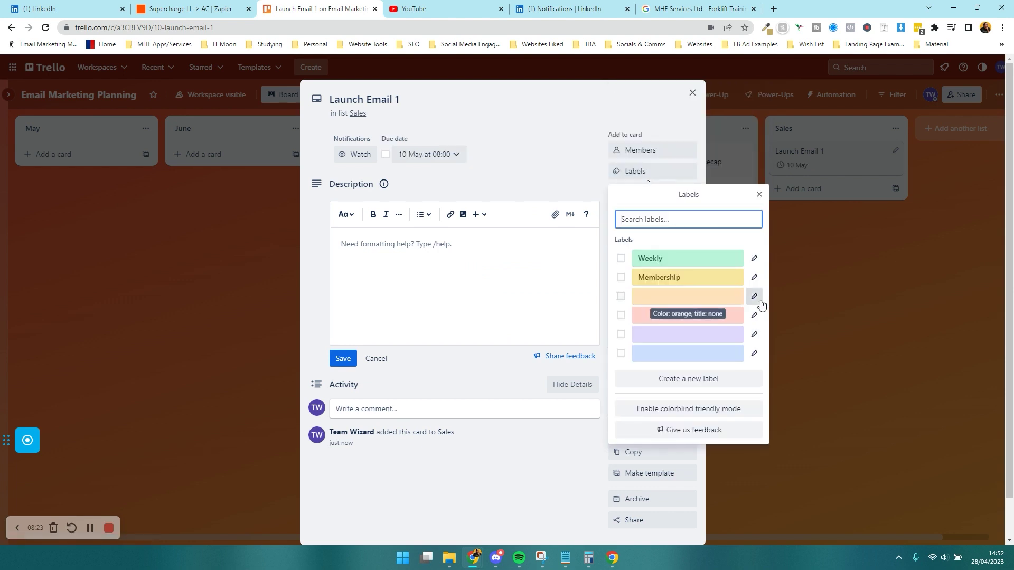
left_click(754, 354)
type("Sales")
key("Return")
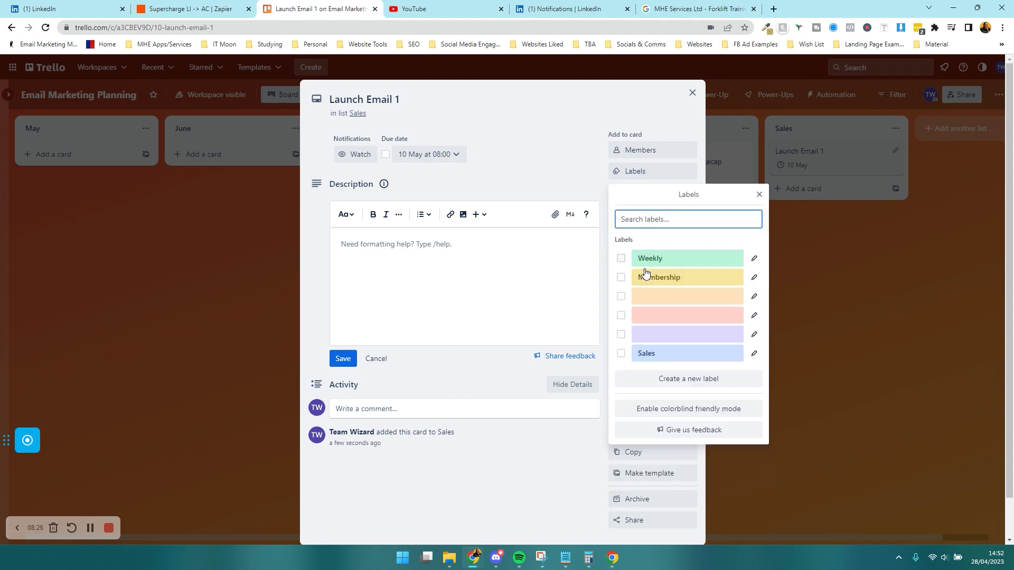
left_click(622, 354)
left_click(520, 185)
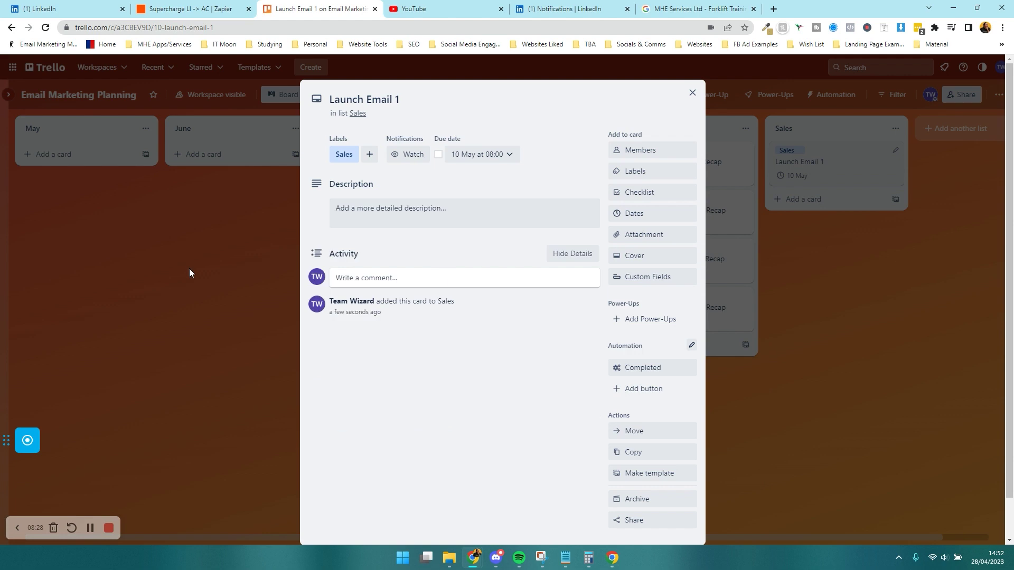
left_click(833, 260)
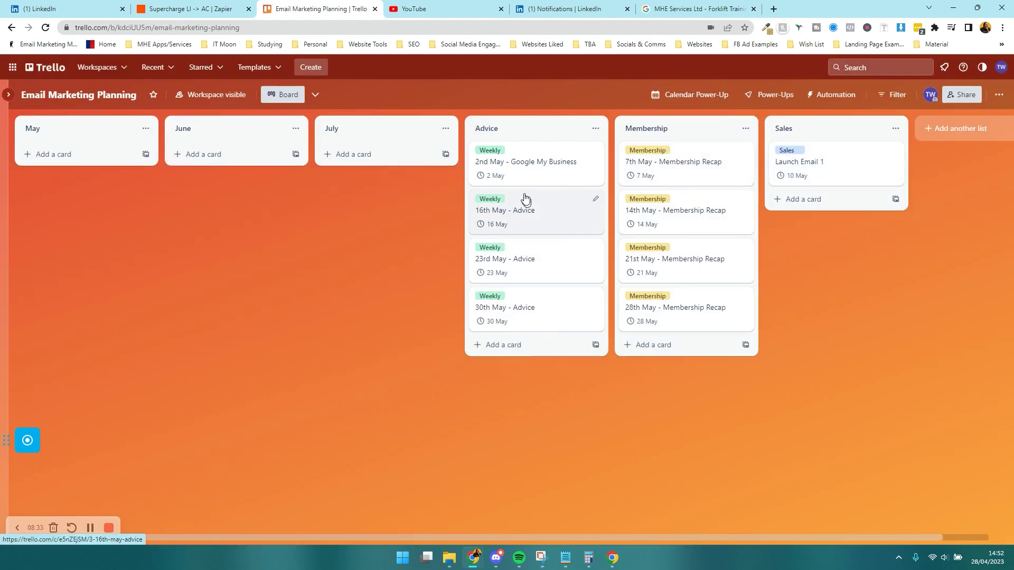
Mark the due dates complete on the 2nd, 16th, 23rd and 30th May Advice cards and the 7th and 14th May Membership Recap cards
left_click(481, 175)
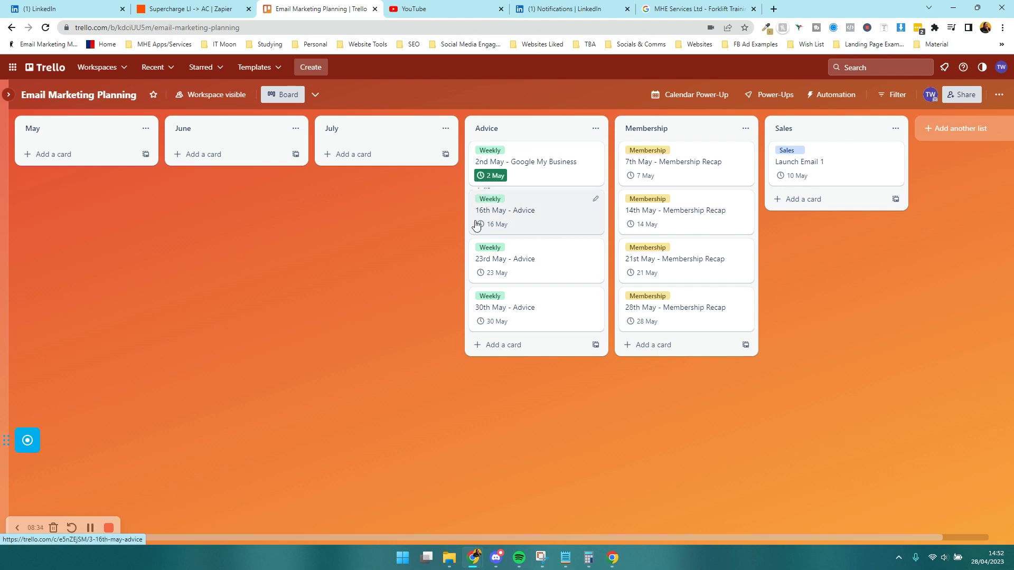
left_click(480, 225)
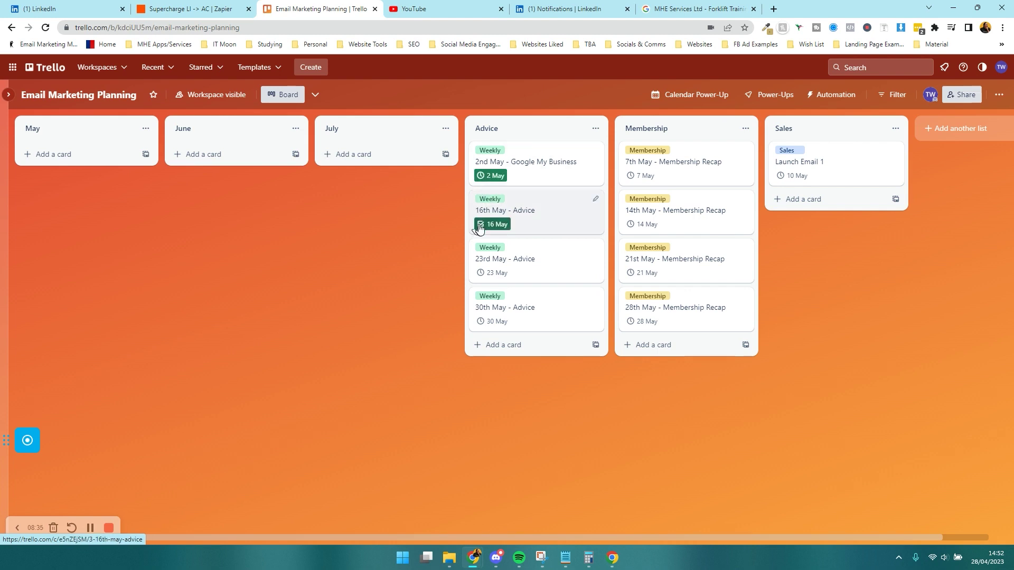
left_click(631, 176)
left_click(631, 225)
left_click(479, 274)
left_click(481, 322)
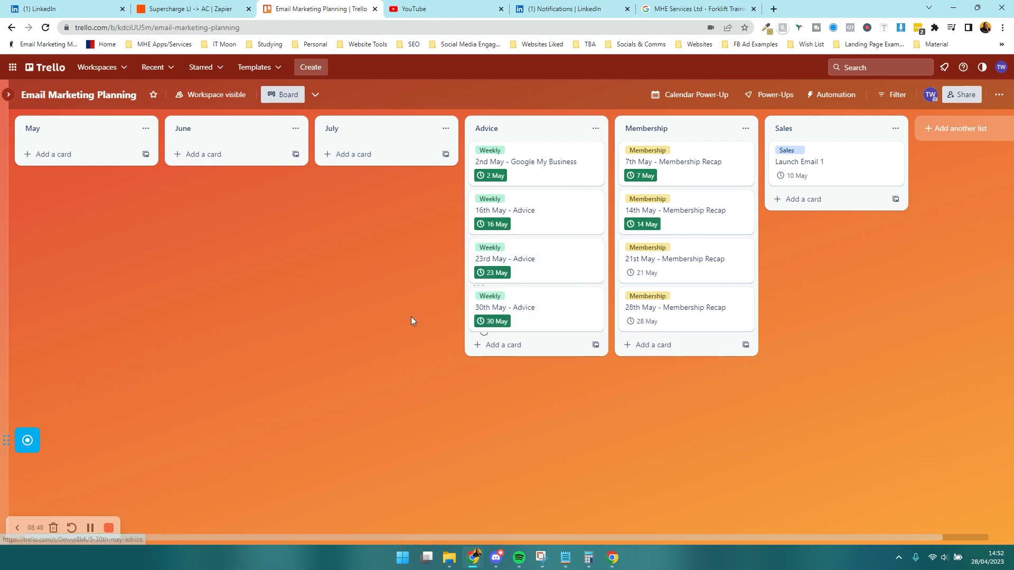
Check in the May 2023 calendar how the completed emails and the Sales card are displayed
left_click(663, 95)
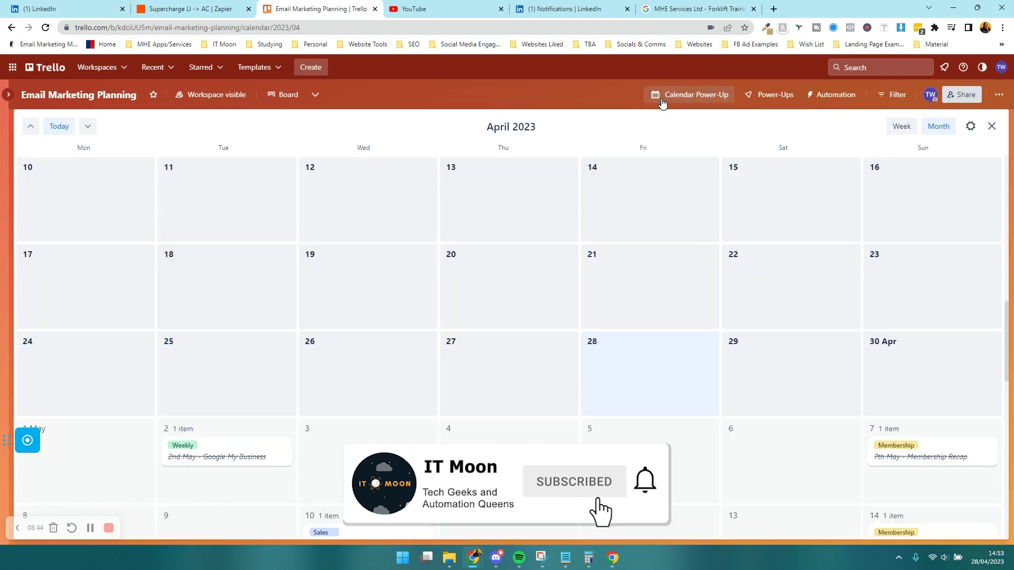
left_click(88, 126)
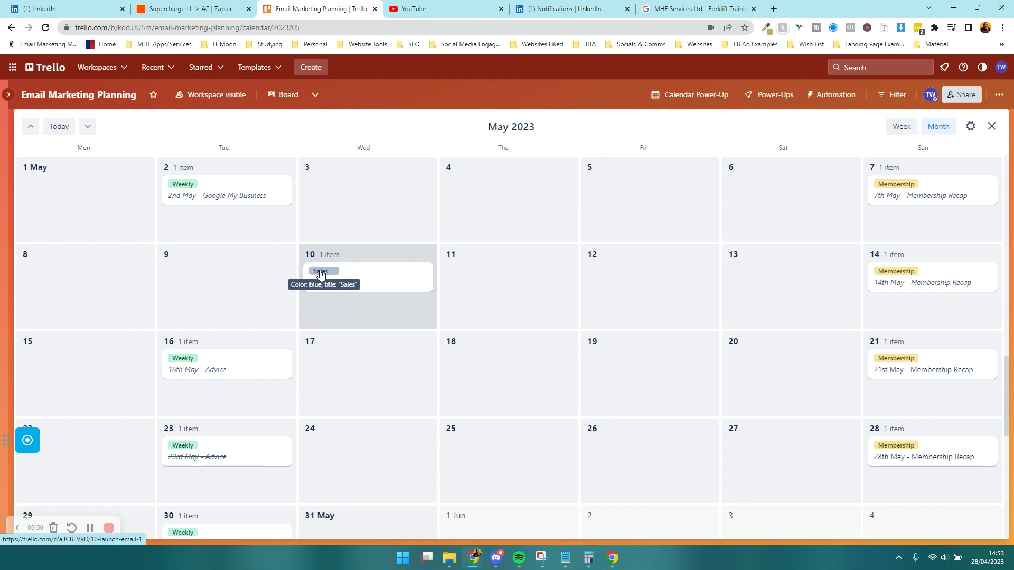
left_click(992, 126)
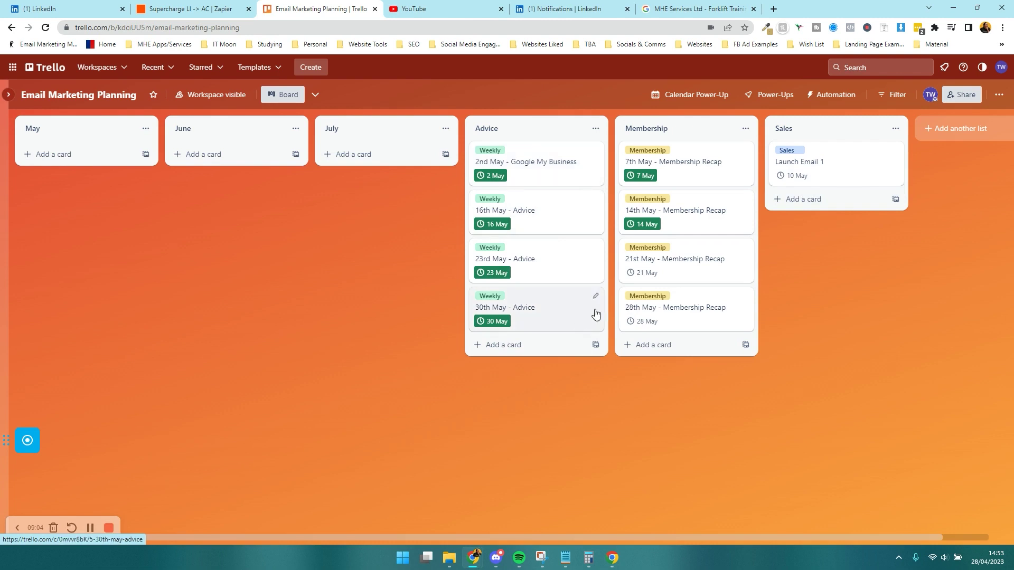
left_click(556, 181)
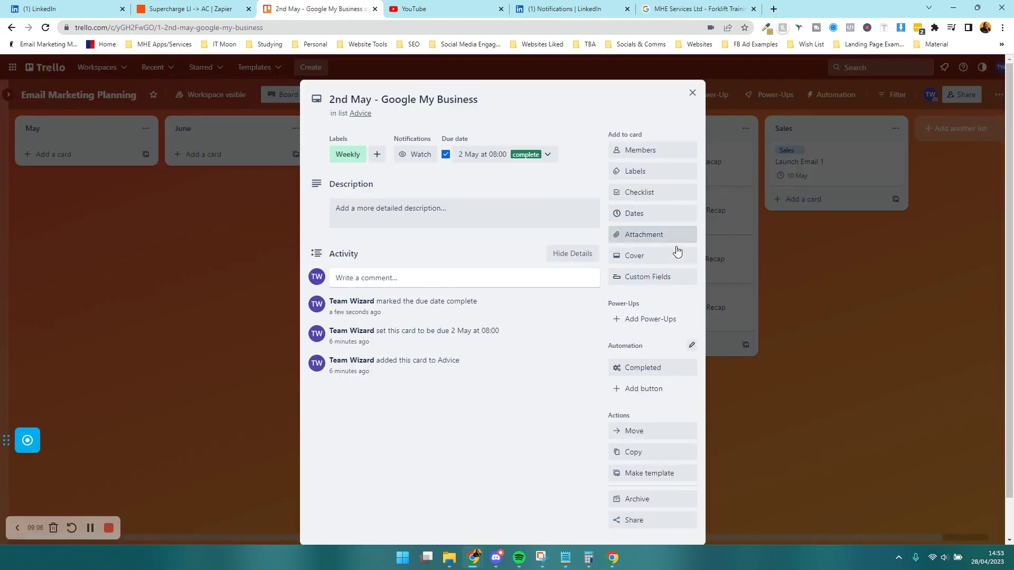
left_click(640, 171)
left_click(754, 297)
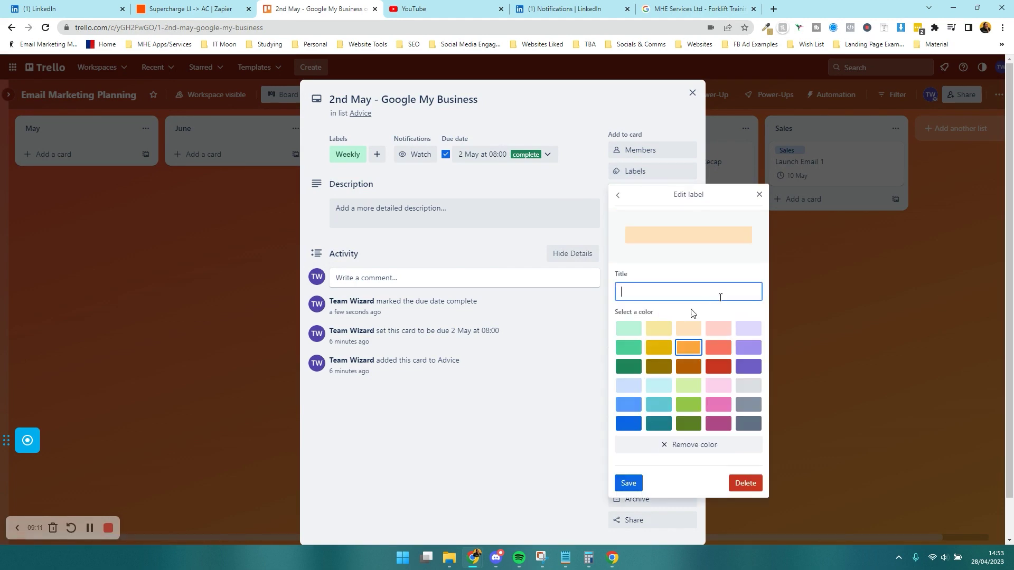
type("Laura")
left_click(503, 428)
left_click(179, 421)
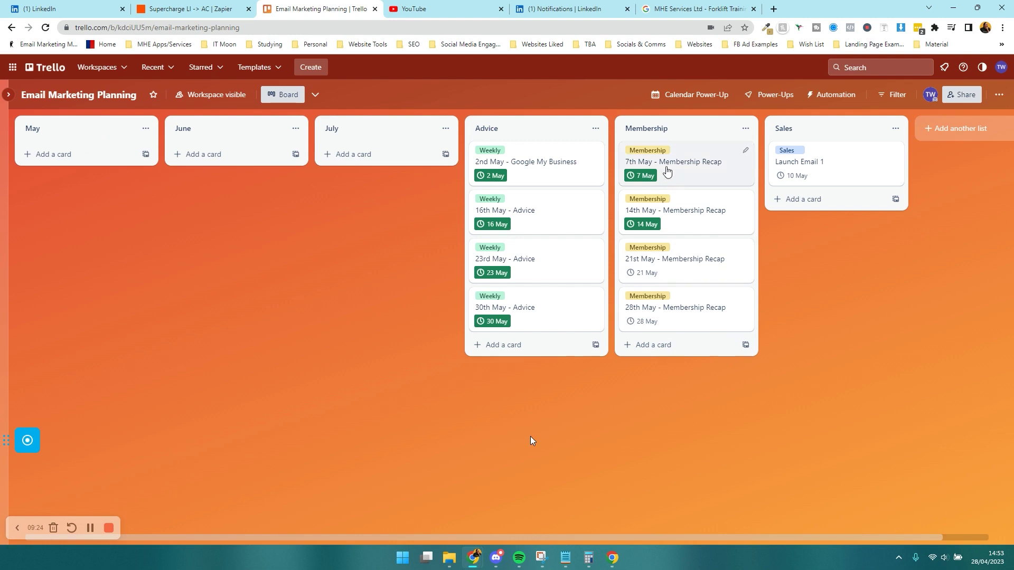
Reschedule the "Launch Email 1" card to 9 May 2023 in the calendar and check the due date on the card
left_click(676, 96)
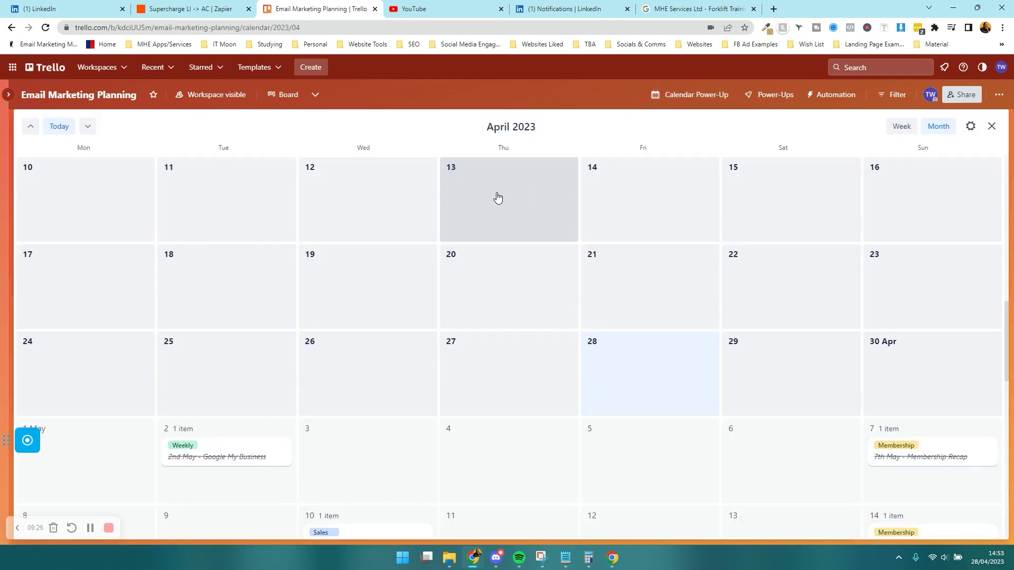
left_click(87, 125)
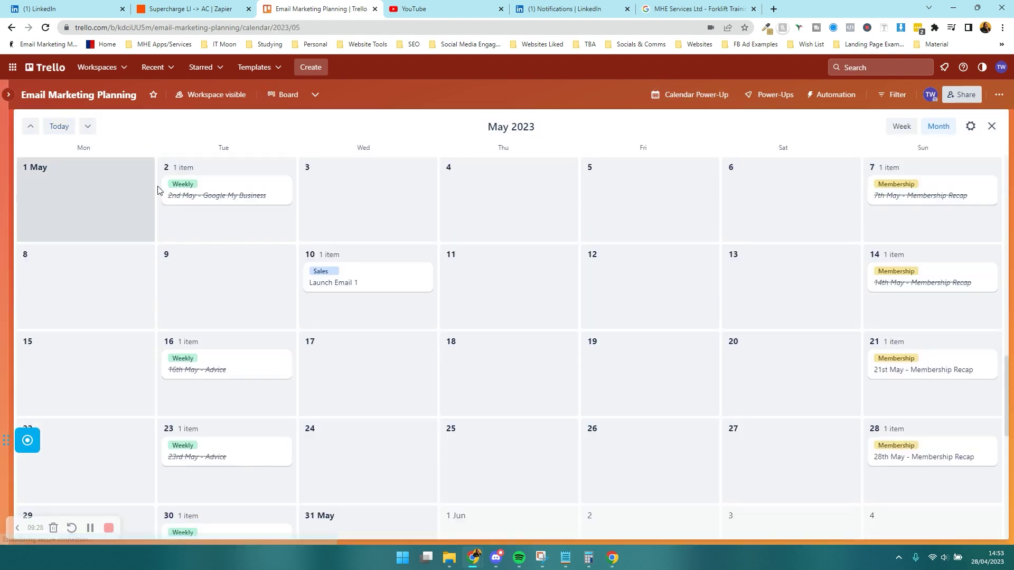
left_click_drag(369, 281, 213, 280)
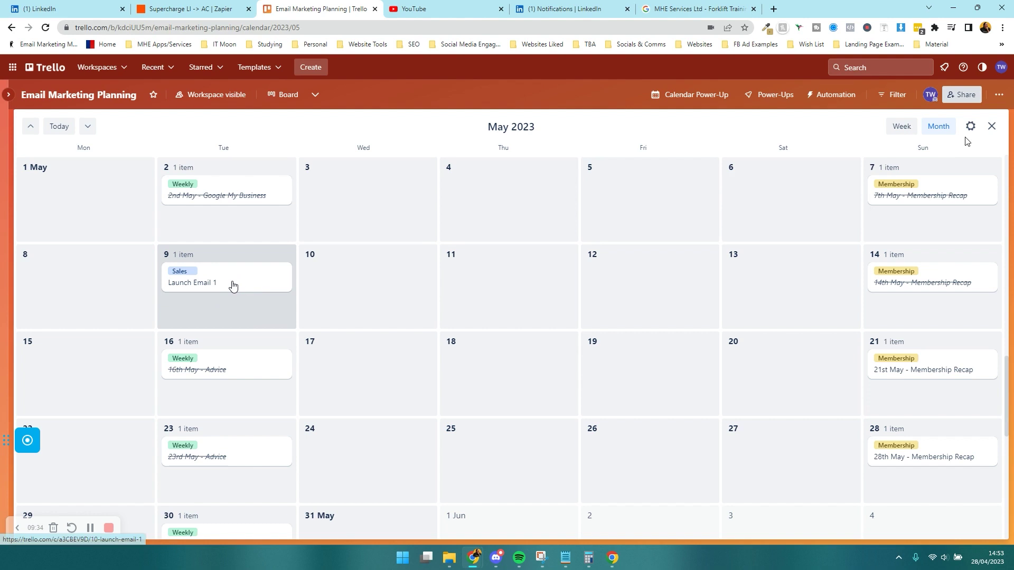
left_click(233, 286)
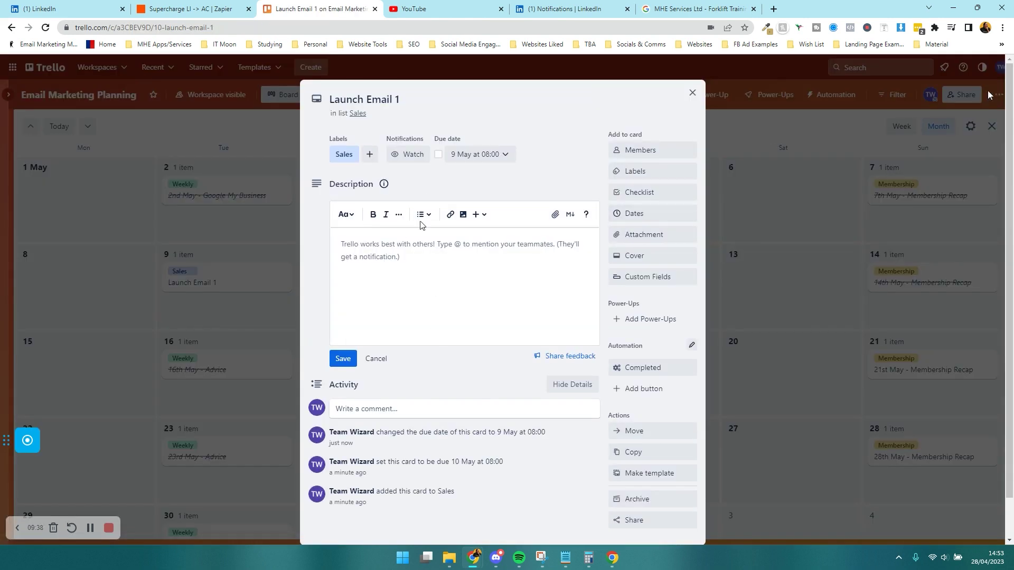
key("Escape")
key("Escape")
left_click(992, 126)
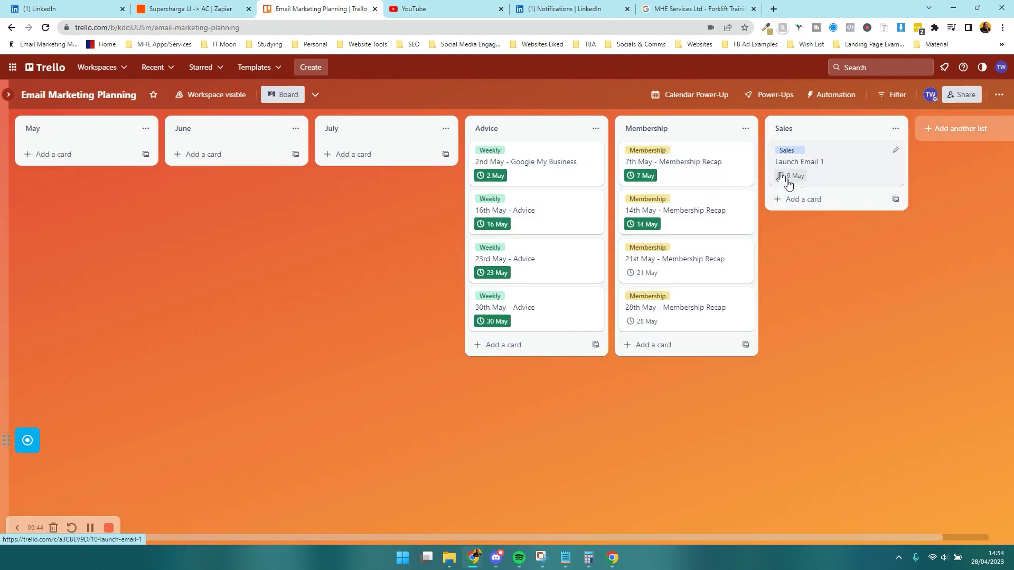
Reschedule the four Membership Recap cards in the calendar to Saturdays 6, 13, 20 and 27 May 2023, and return to the board
left_click(687, 95)
scroll(378, 286, "down", 6)
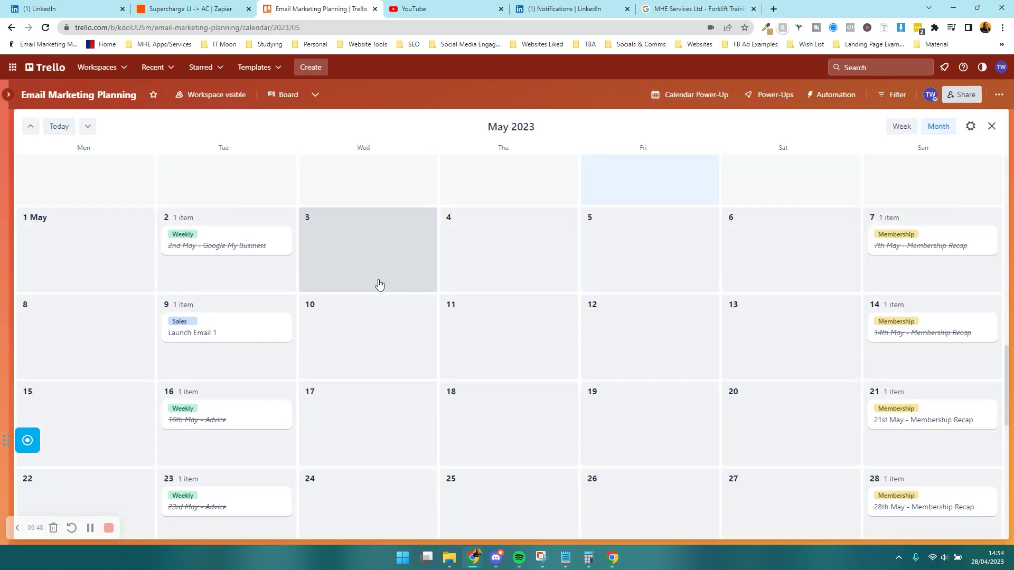
scroll(378, 285, "up", 2)
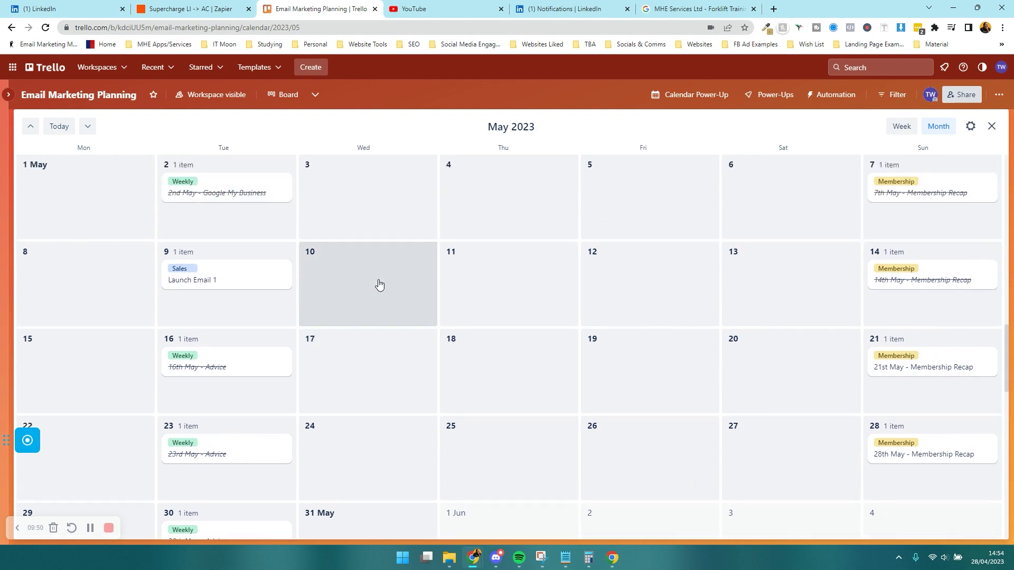
left_click_drag(893, 194, 792, 198)
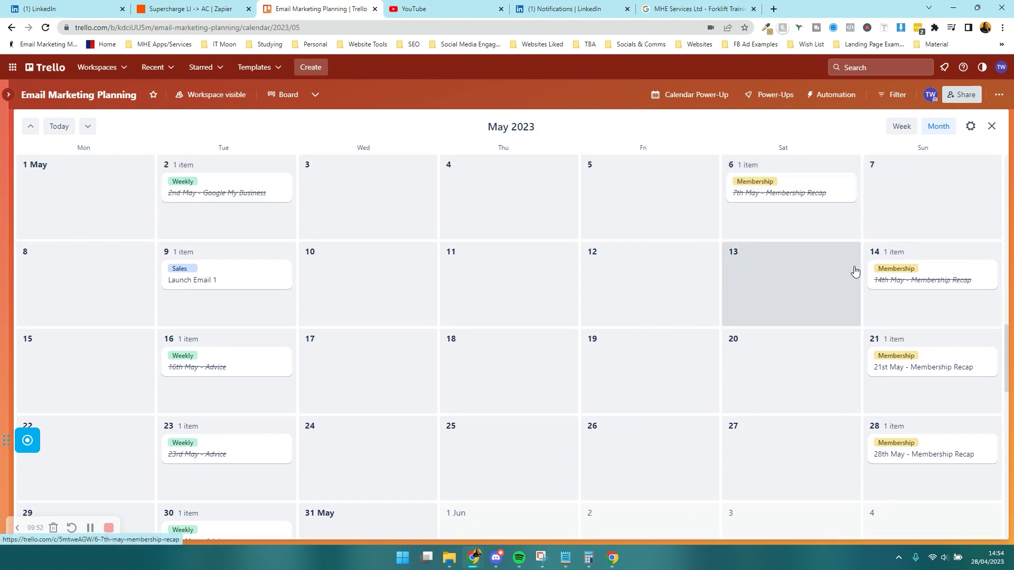
left_click_drag(912, 290, 781, 288)
left_click_drag(917, 385, 773, 370)
left_click_drag(902, 456, 810, 455)
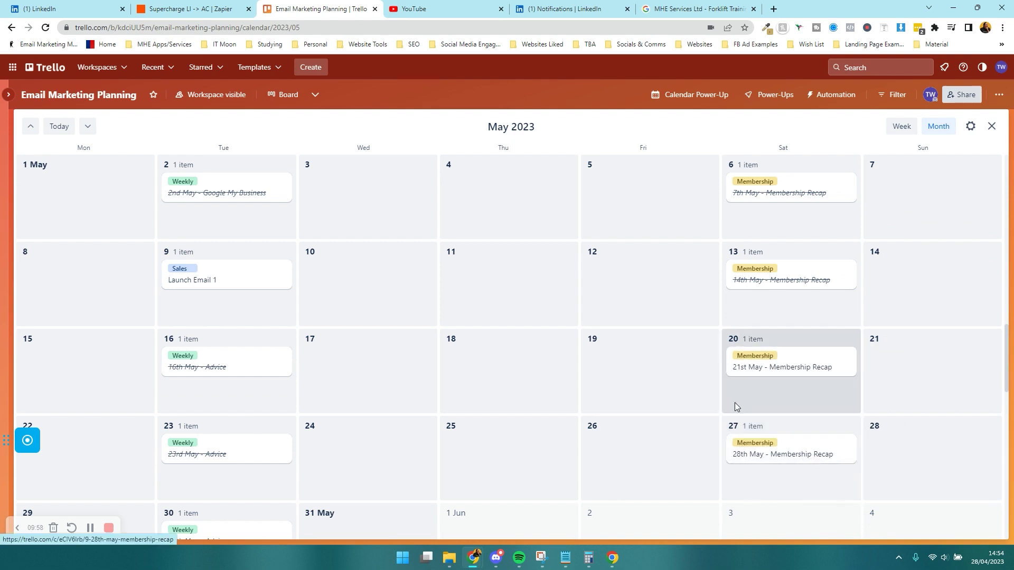
left_click(991, 125)
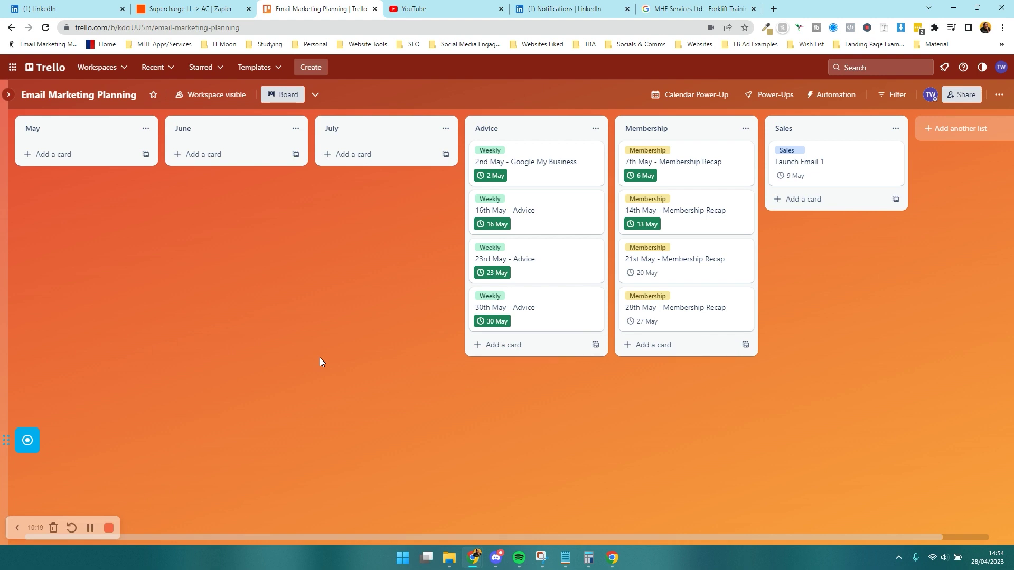
Review the May 2023 email schedule in the Calendar Power-Up and return to the board
left_click(691, 94)
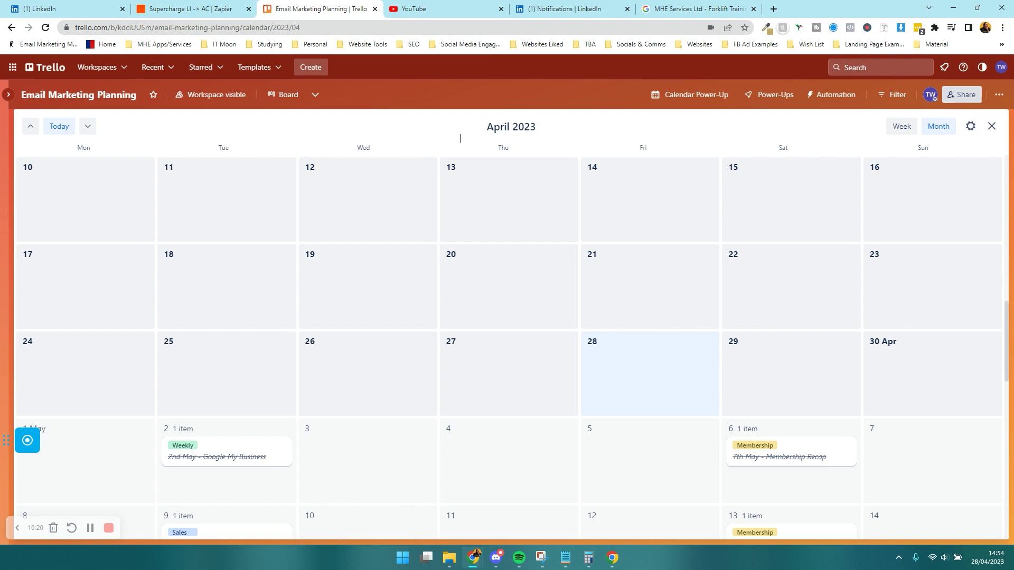
left_click(89, 127)
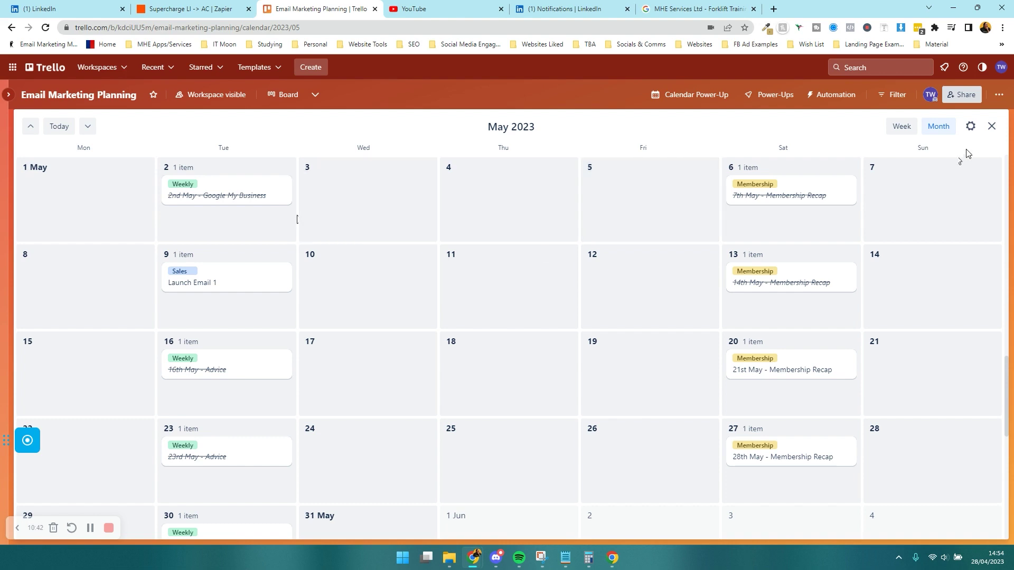
left_click(992, 126)
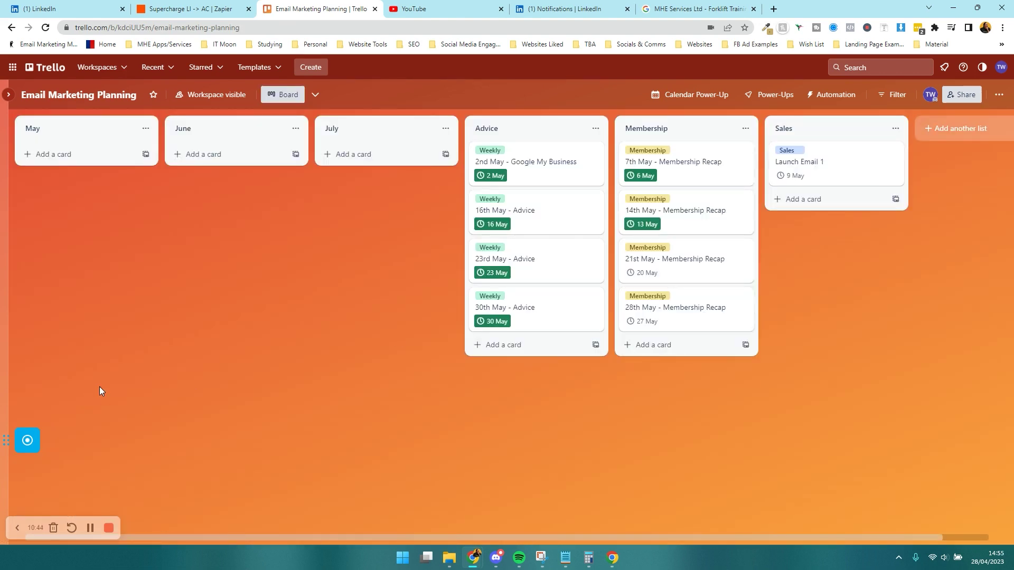